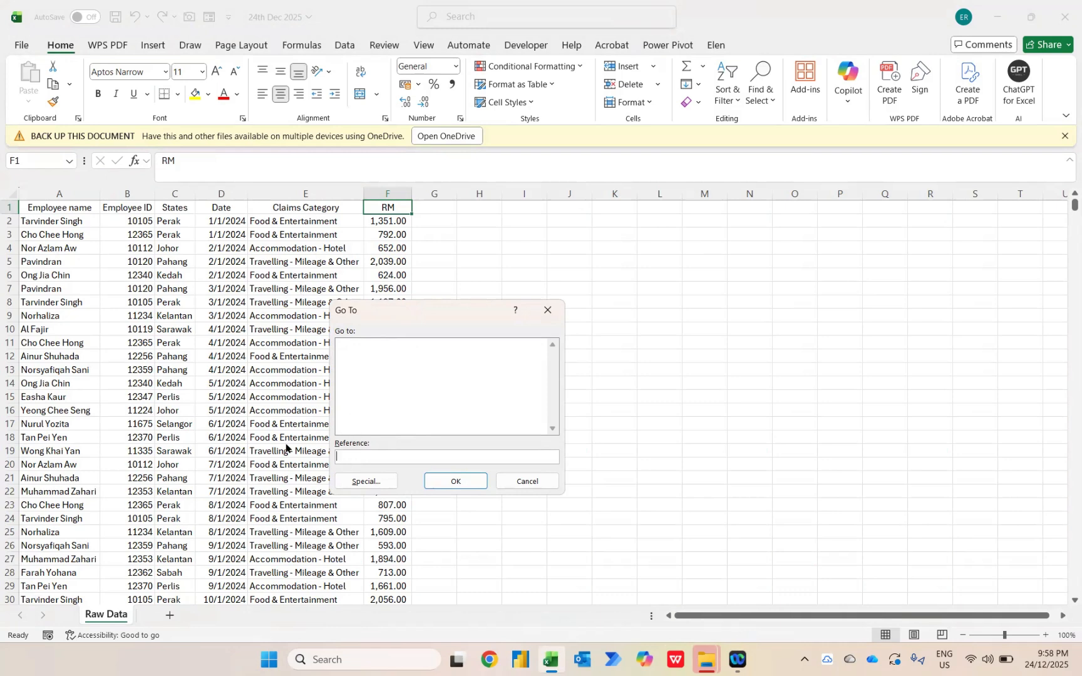
Go to cell A1000 with the Go To command, and from there to cell Z1.
text(a1000)
key(Return)
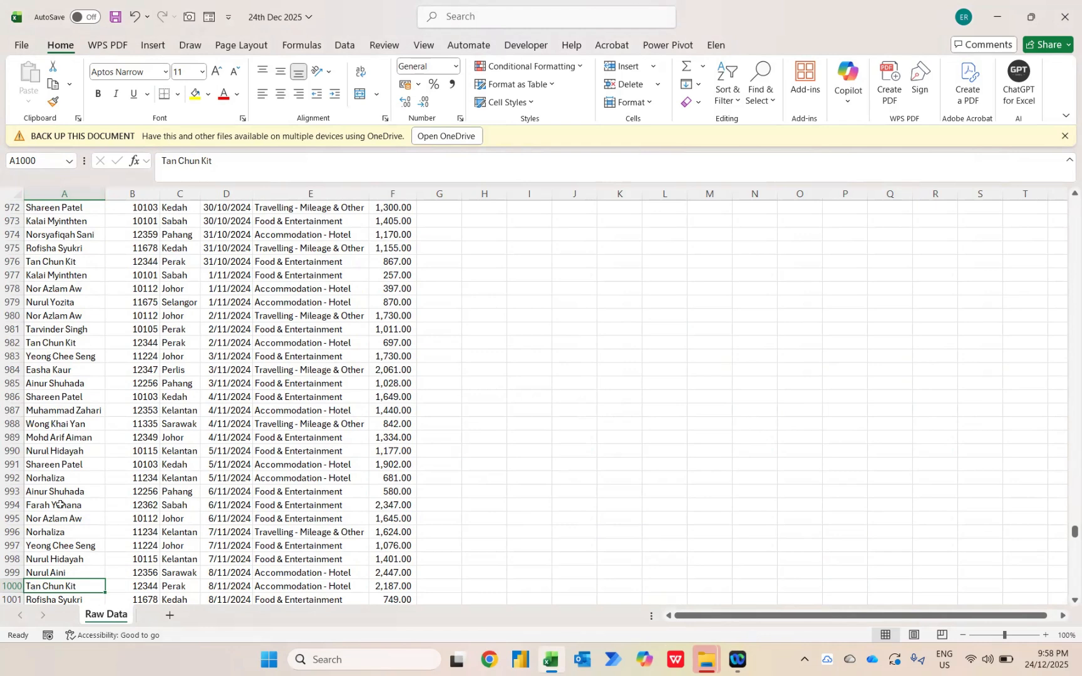
key(ctrl+g)
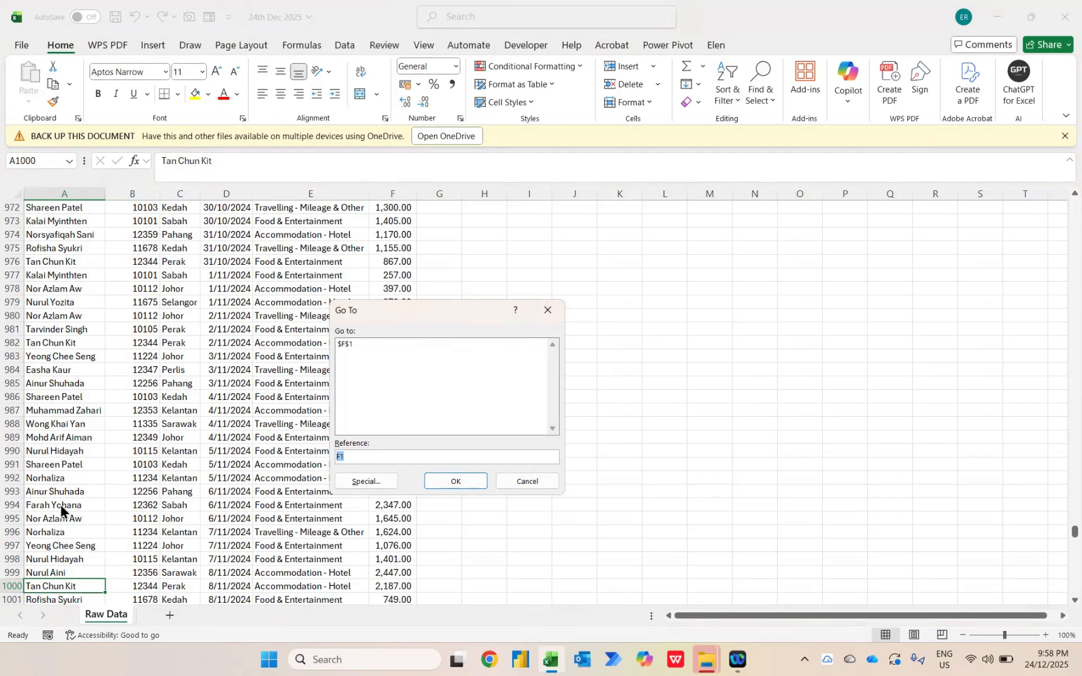
text(z1)
key(Return)
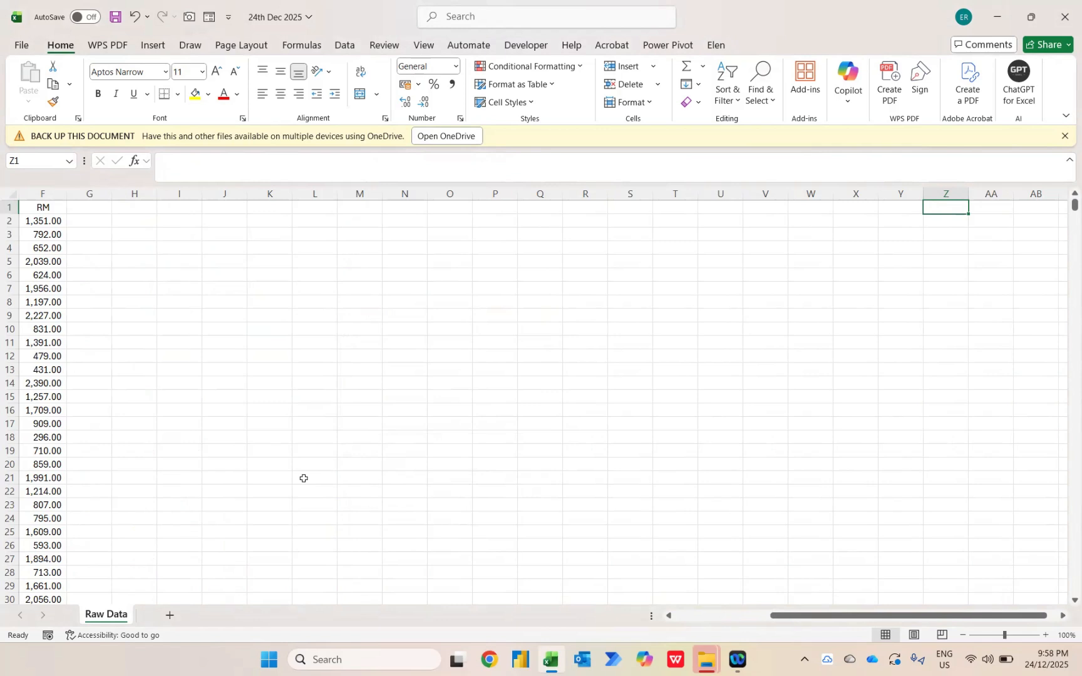
Go to cell M1000 with the Go To command.
key(ctrl+g)
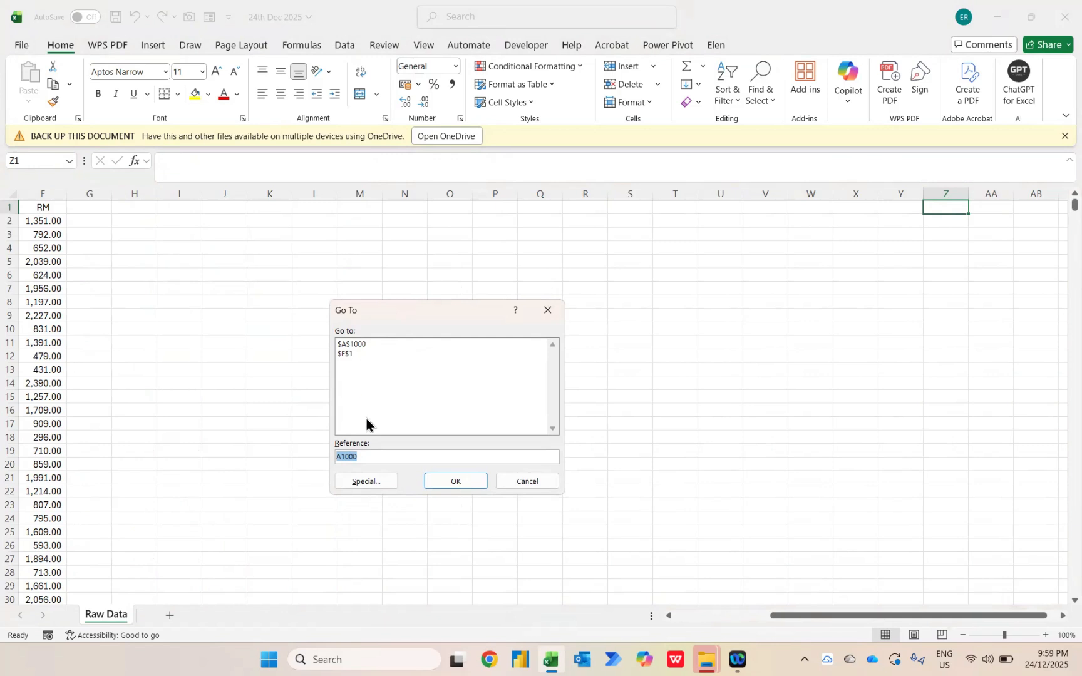
text(m1000)
key(Return)
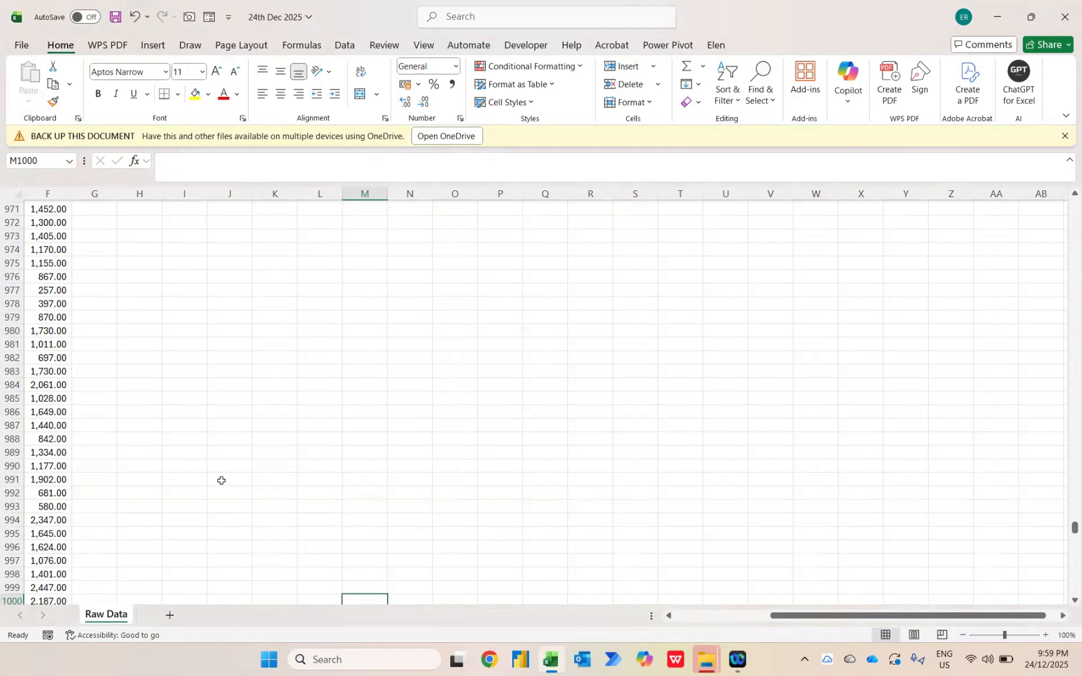
scroll(294, 355, down, 1)
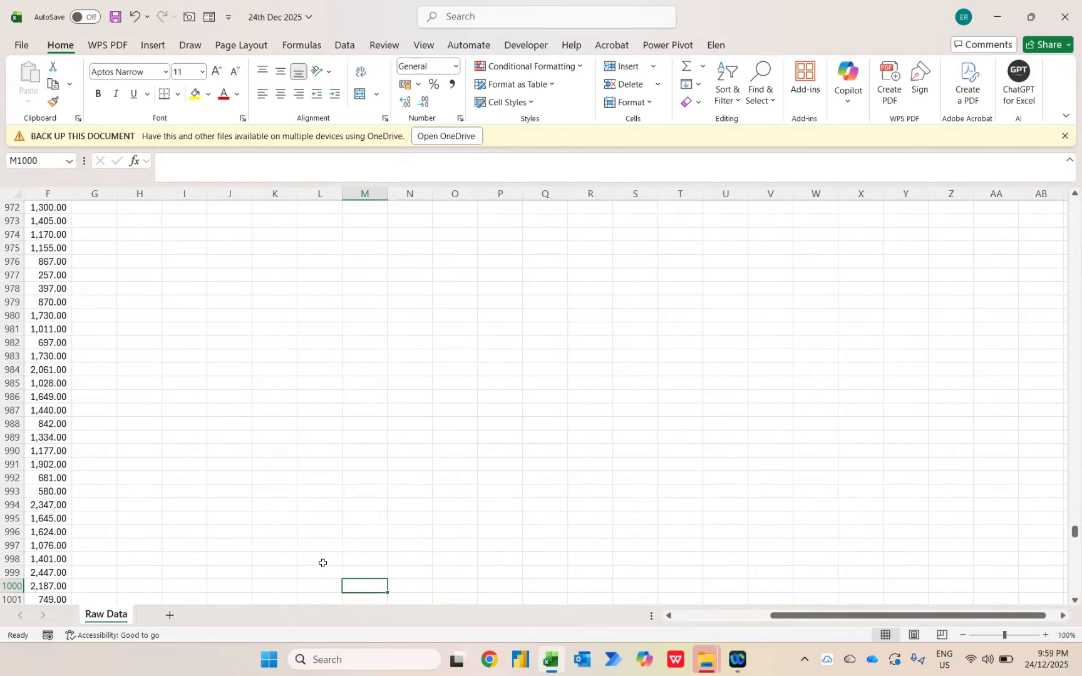
Return to cell A1 with the Go To command, entering the reference without a space.
key(ctrl+g)
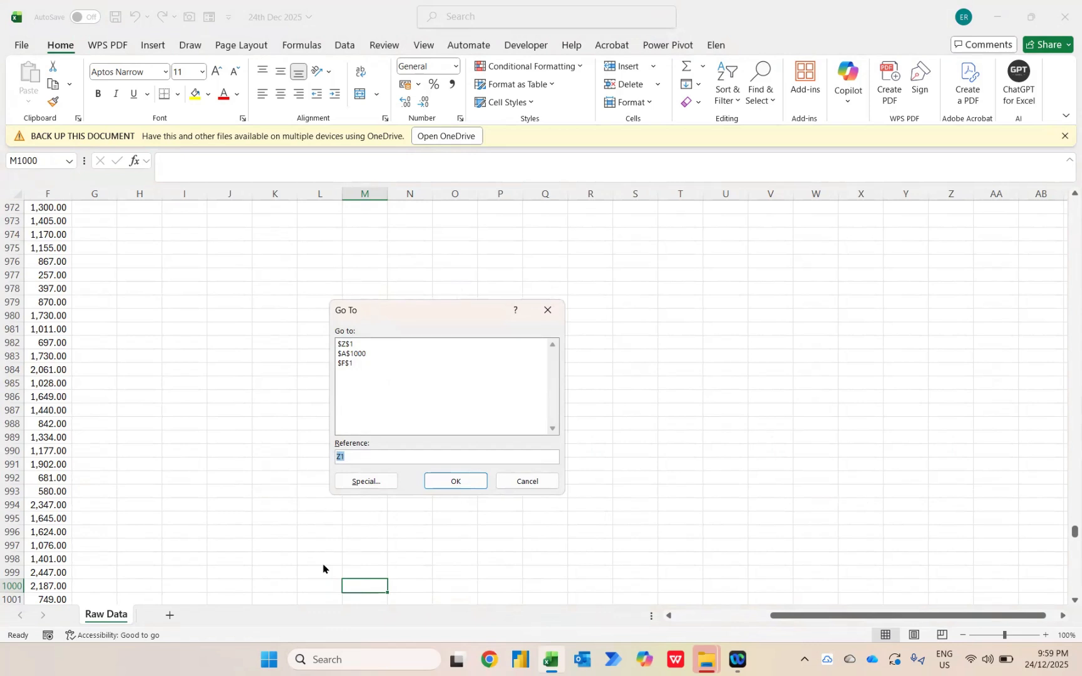
text(a1)
key(BackSpace)
text(1)
key(Return)
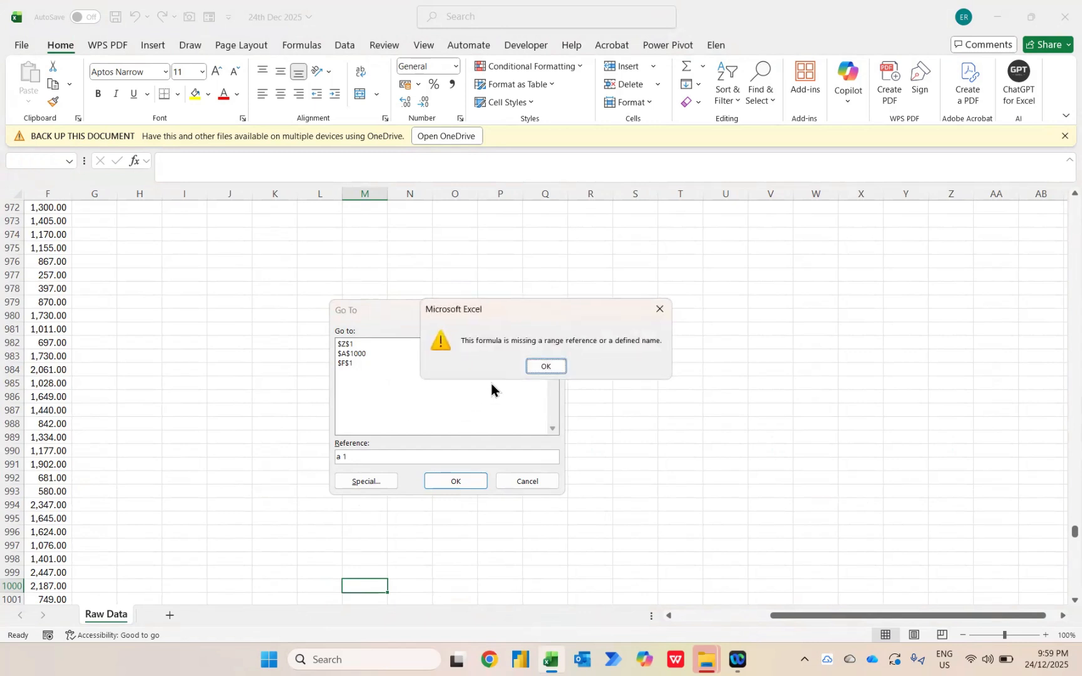
click(538, 365)
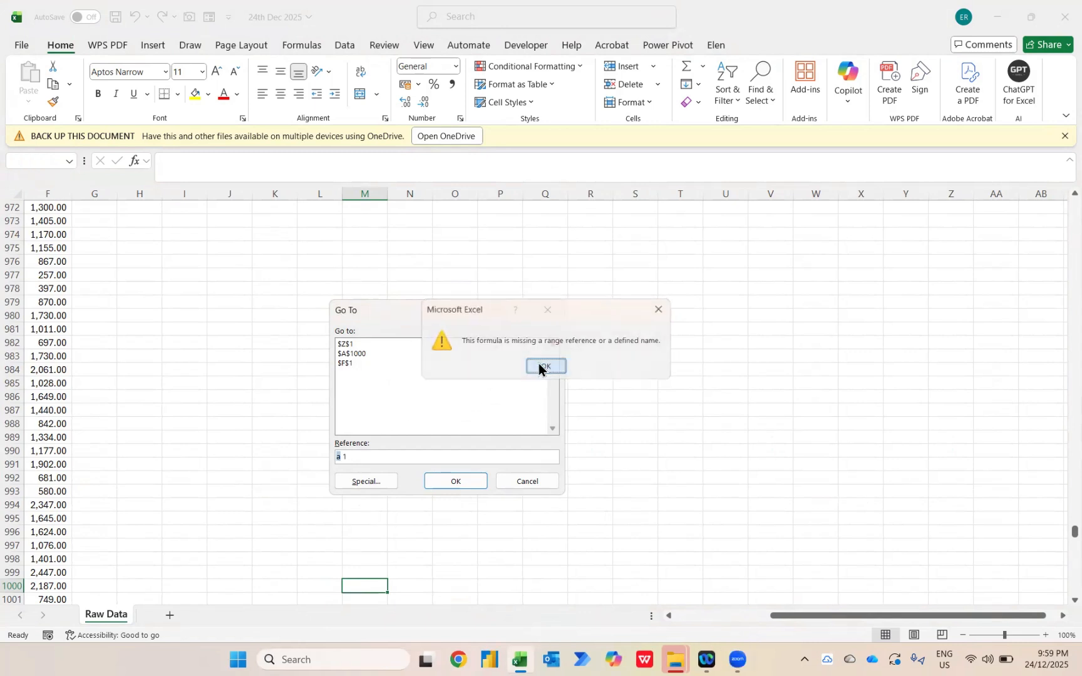
click(368, 456)
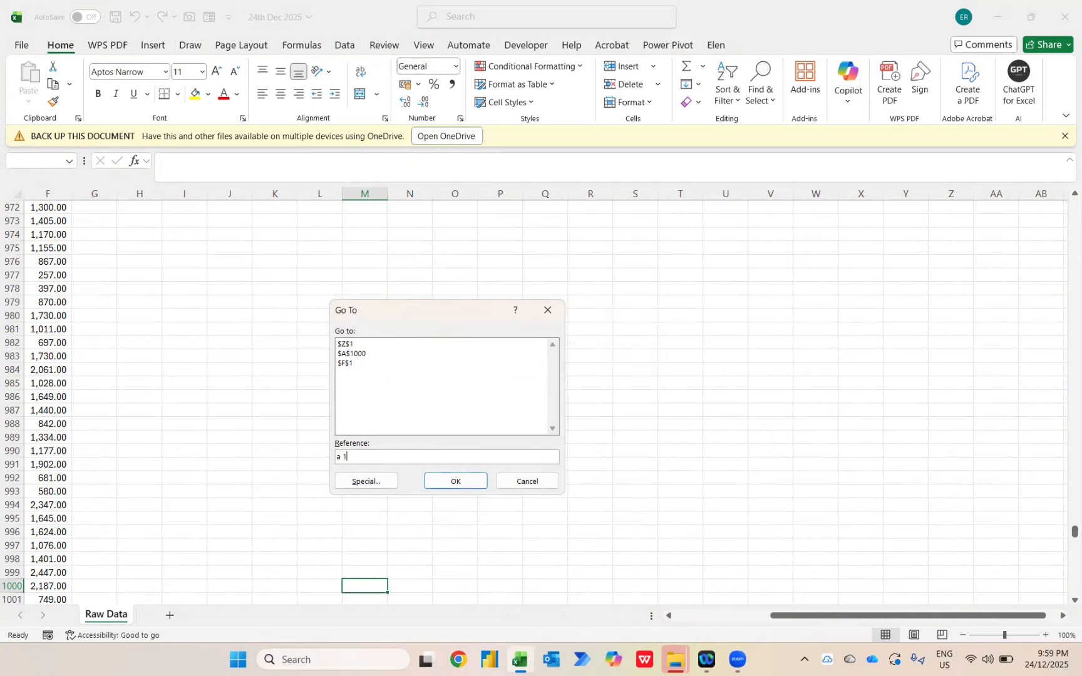
key(BackSpace)
key(BackSpace)
text(1)
key(Return)
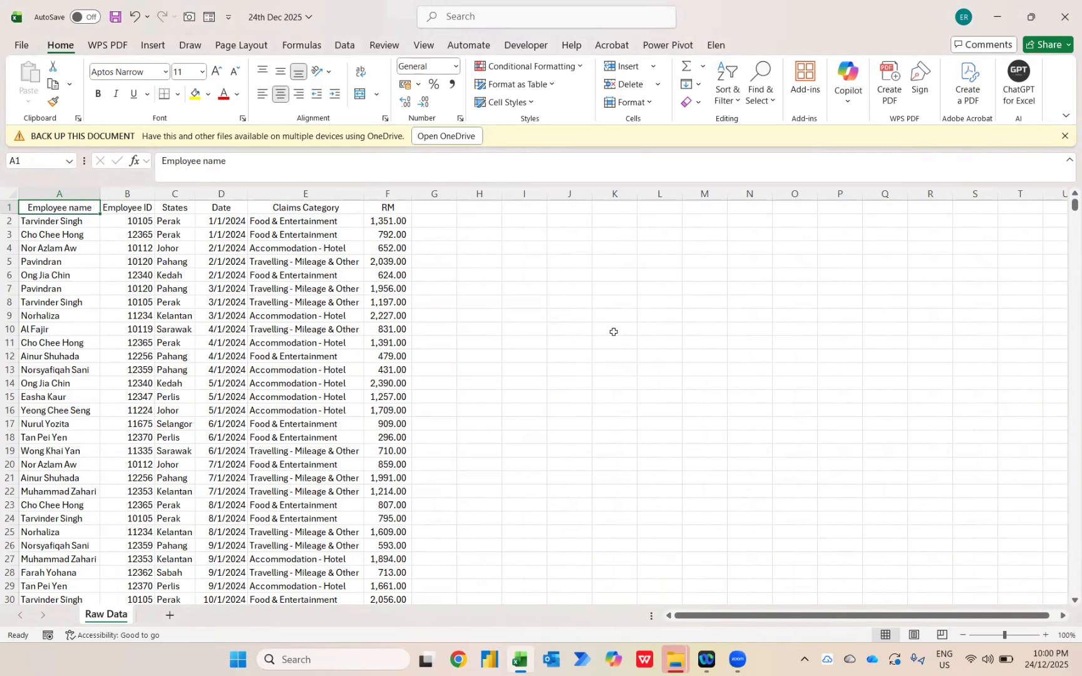
Go to cell K5 with the Go To command.
key(ctrl+g)
text(k)
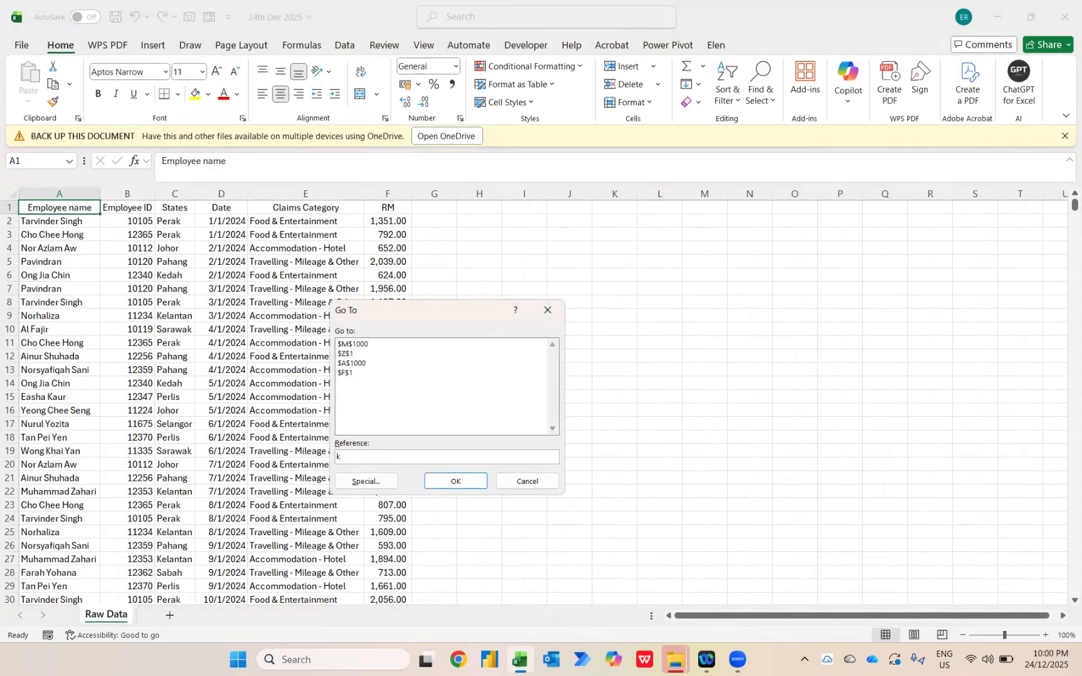
key(Return)
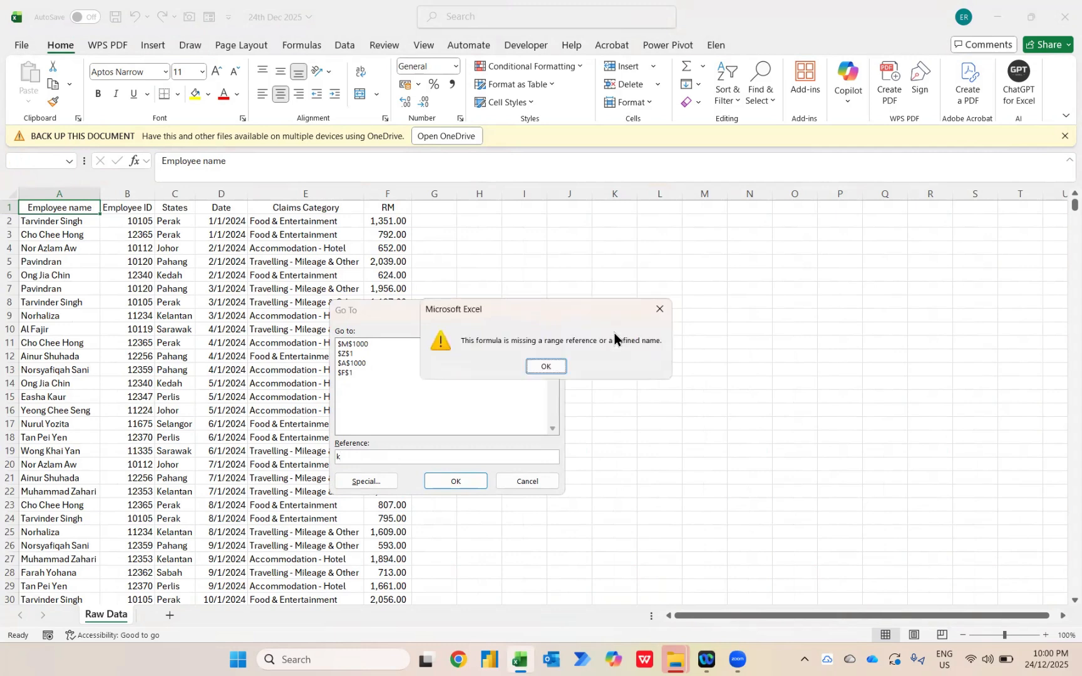
key(Return)
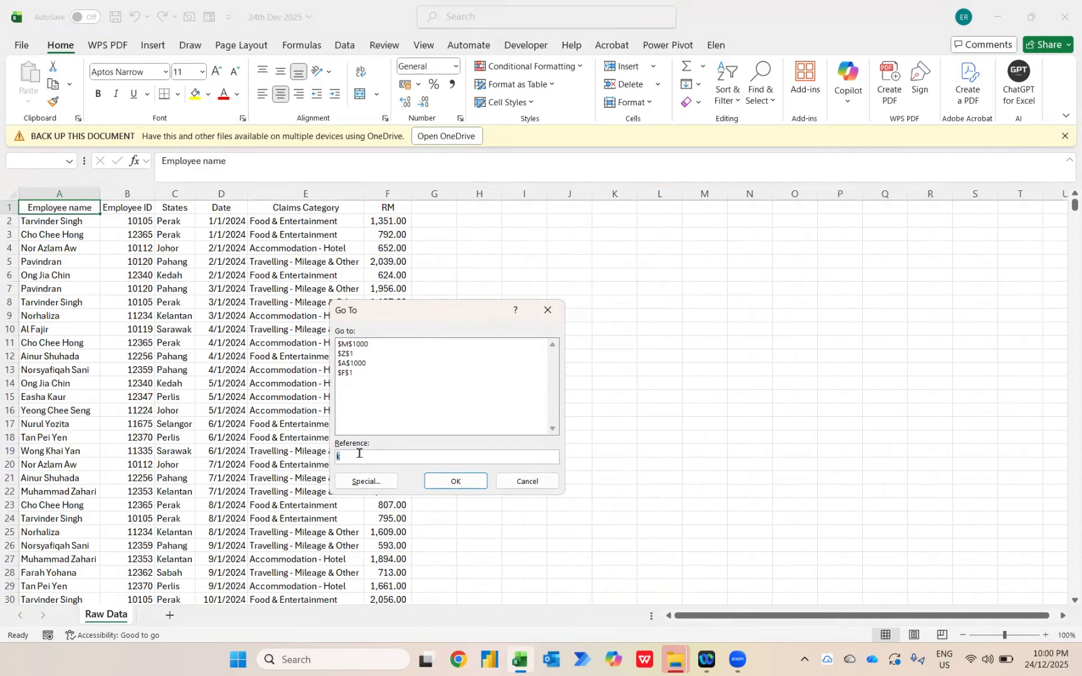
text(k5)
key(Return)
Go to cell AZ15 with the Go To command, and from there to cell KZ1.
key(ctrl+g)
text(az15)
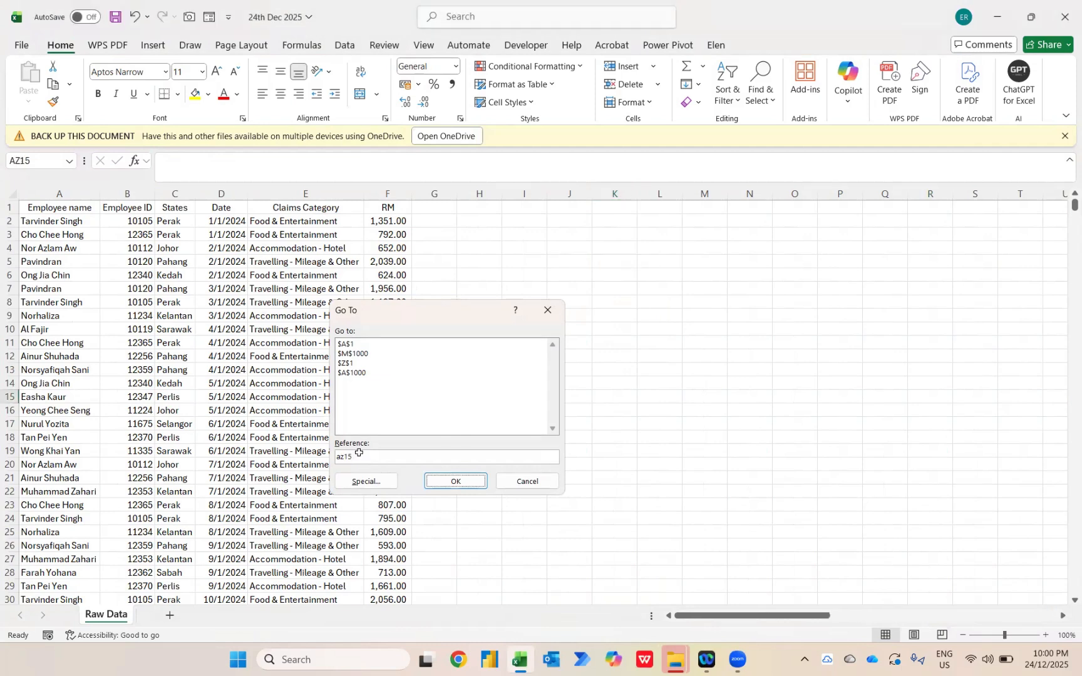
key(Return)
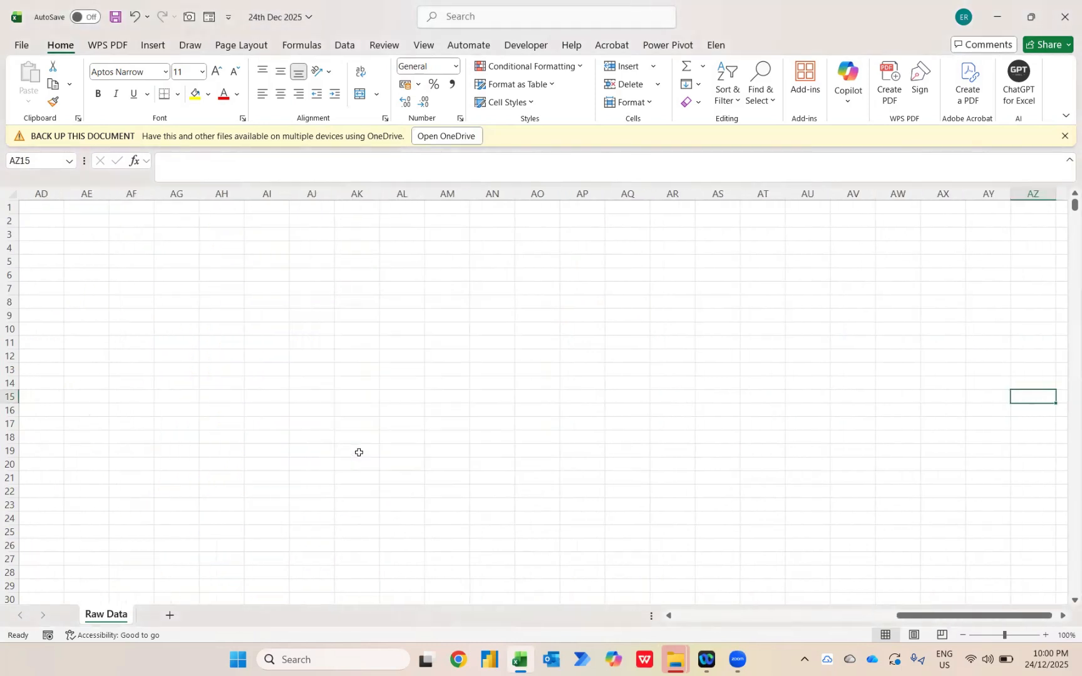
key(ctrl+g)
text(kz1)
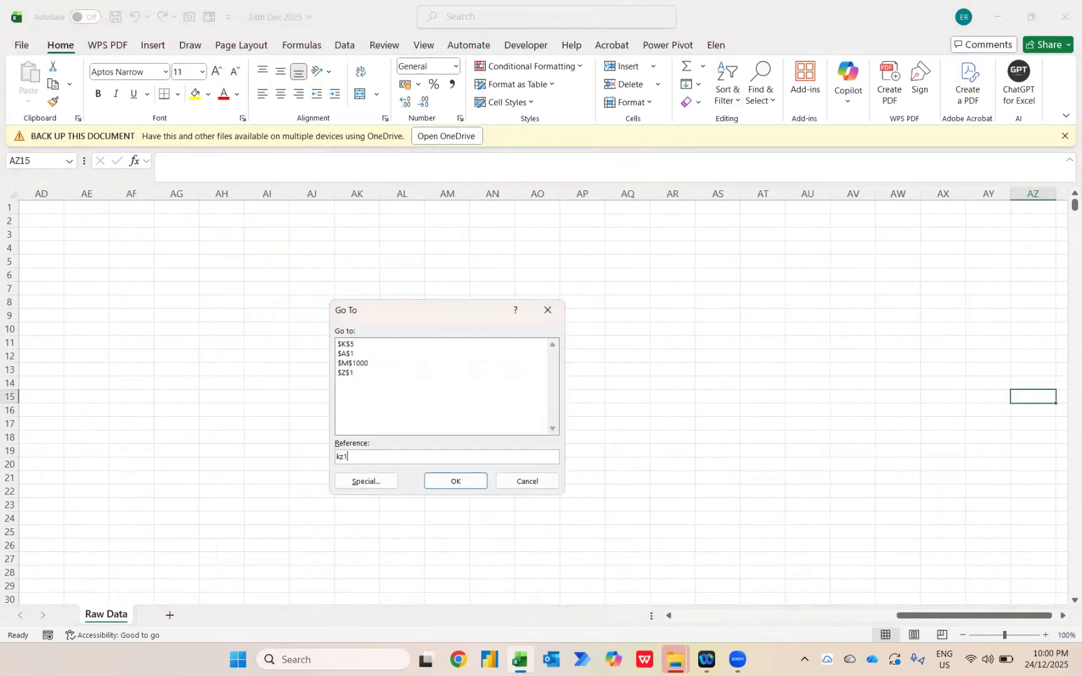
key(Return)
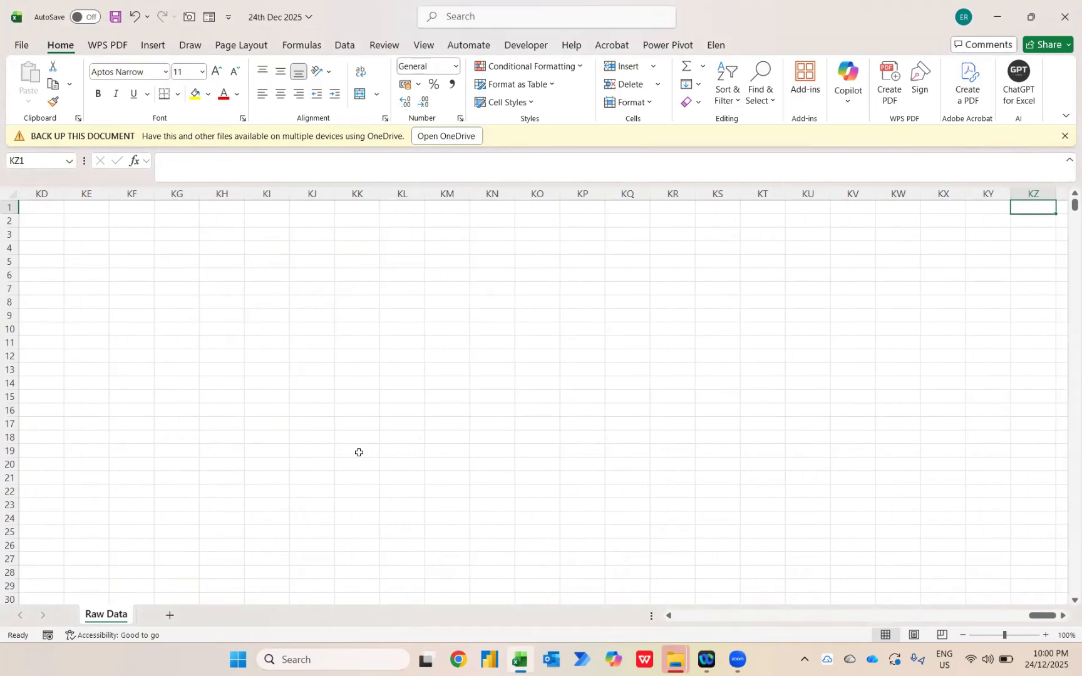
Go back from the far columns to cell A1 with the Go To command.
key(ctrl+g)
text(a1)
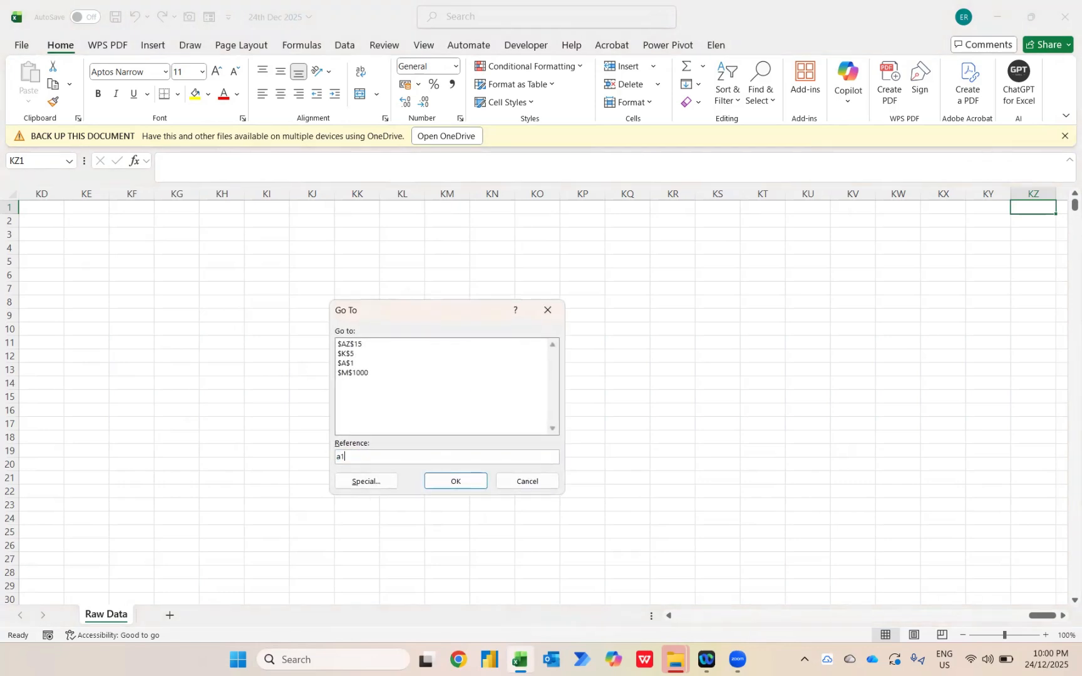
key(Return)
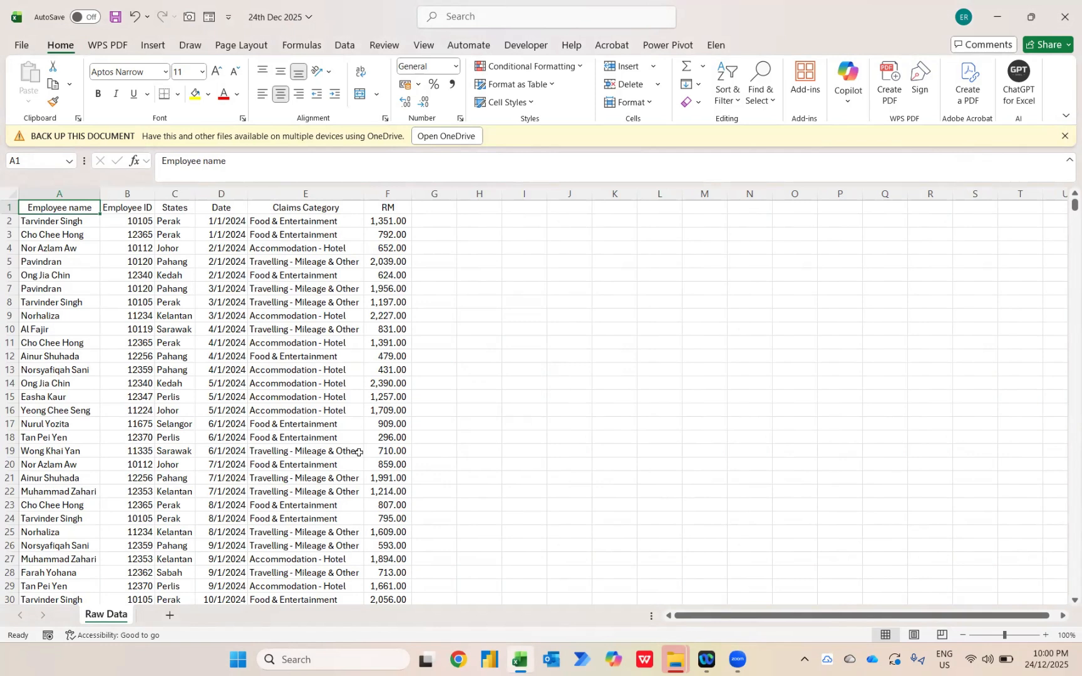
Enter the note "ctrl down arrow" in cell H1, two columns past the RM header.
key(ctrl+Right)
key(Right)
key(Right)
text(c)
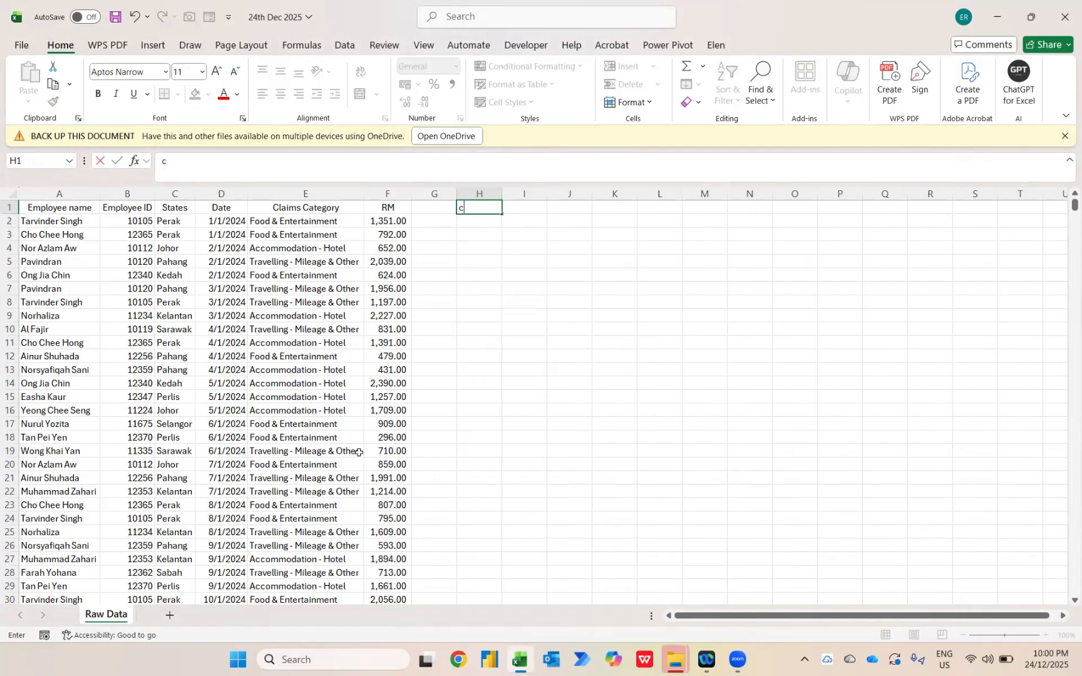
text(trl down arrow)
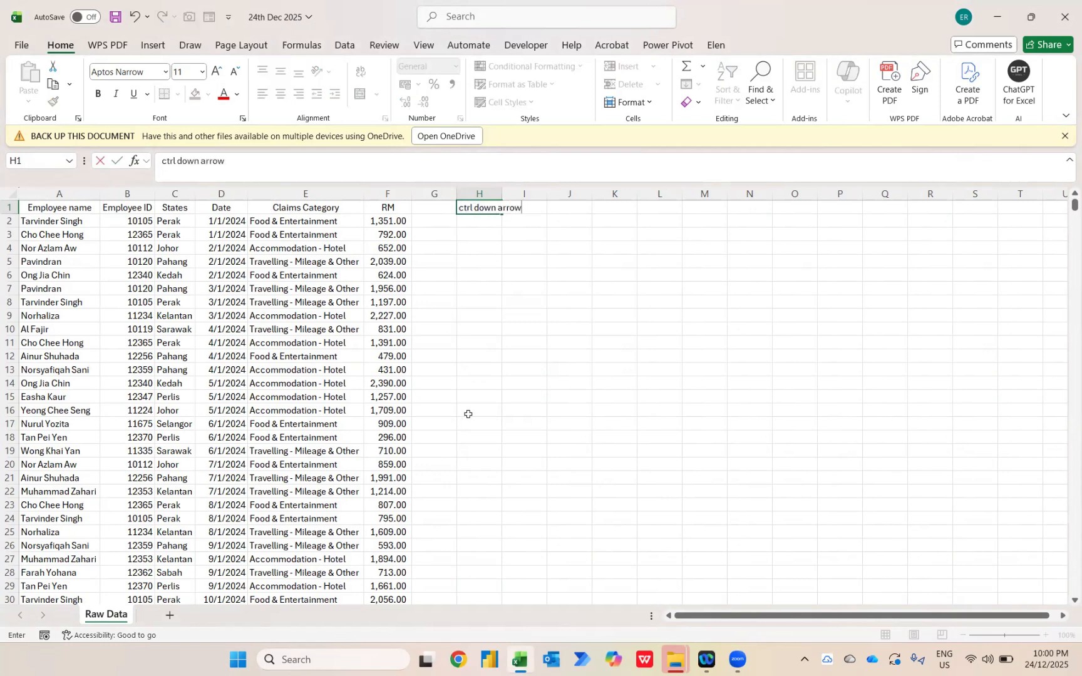
key(Return)
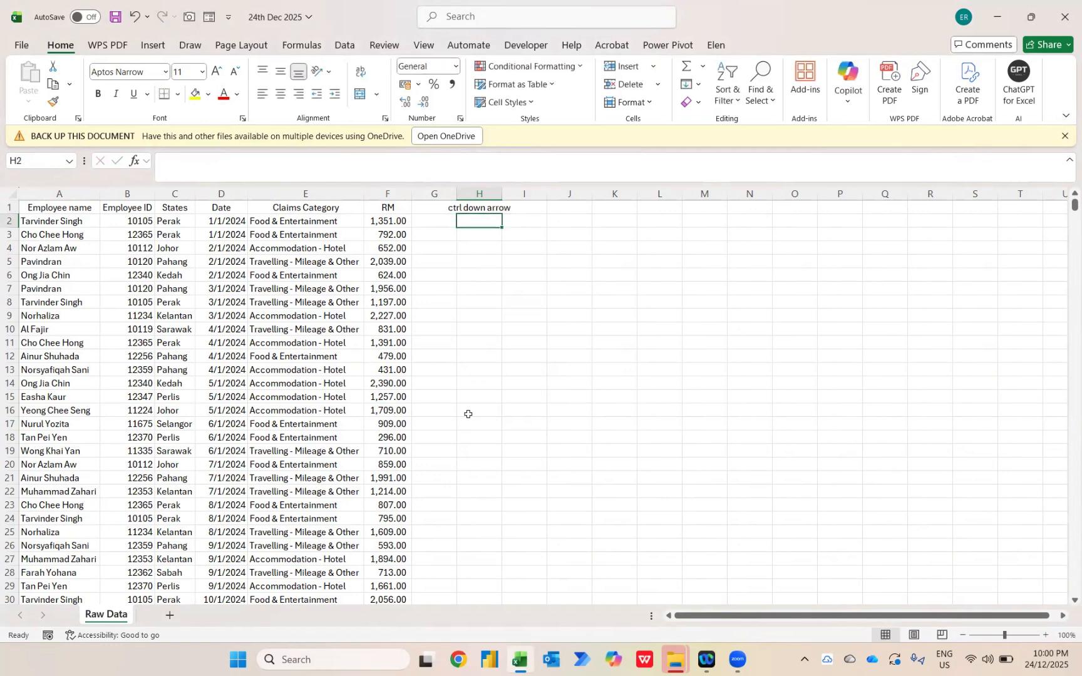
Jump to the sheet's last row in column H and return to cell A1 with Go To.
key(ctrl+Down)
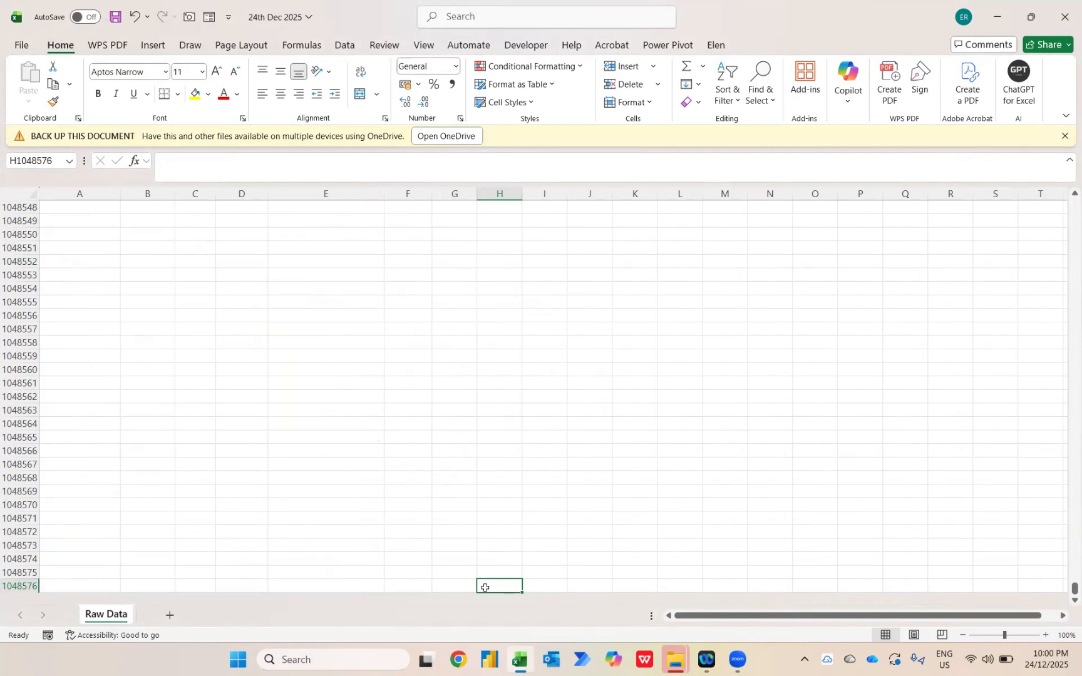
key(ctrl+g)
text(a1)
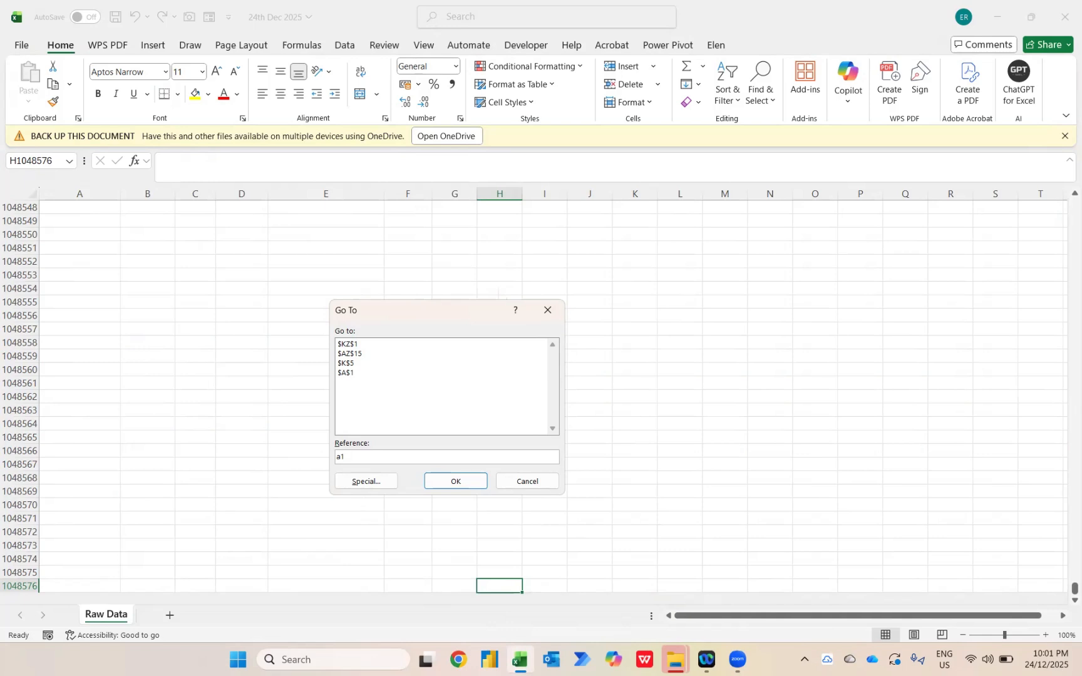
key(Return)
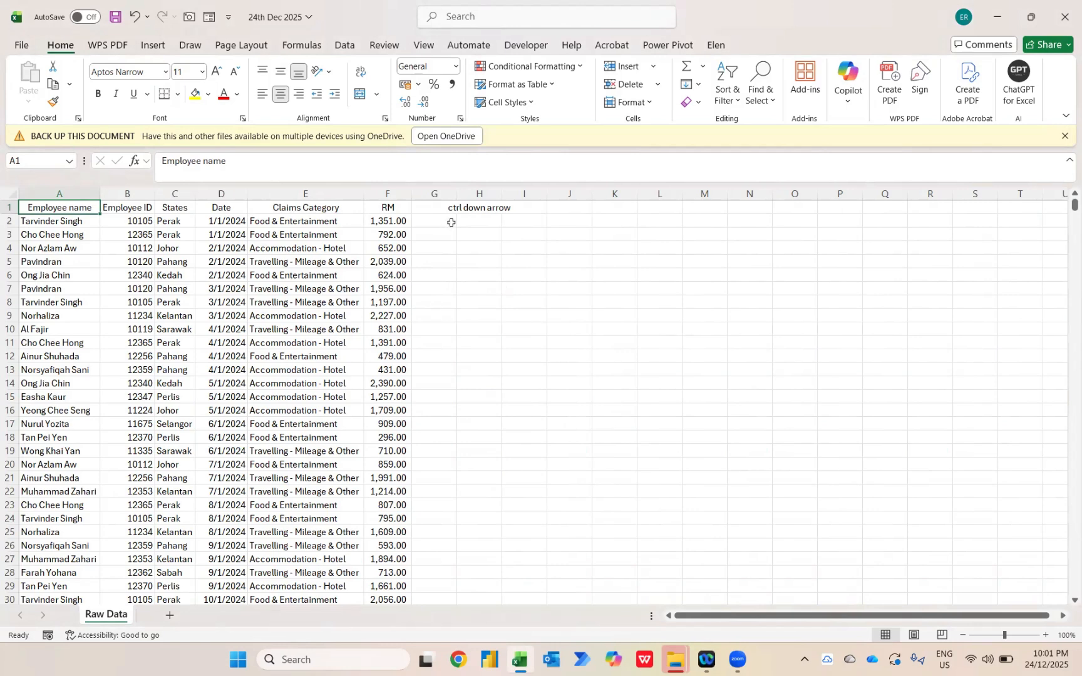
Jump from A1 to the last filled row of column A and on to the sheet's last row.
key(ctrl+Down)
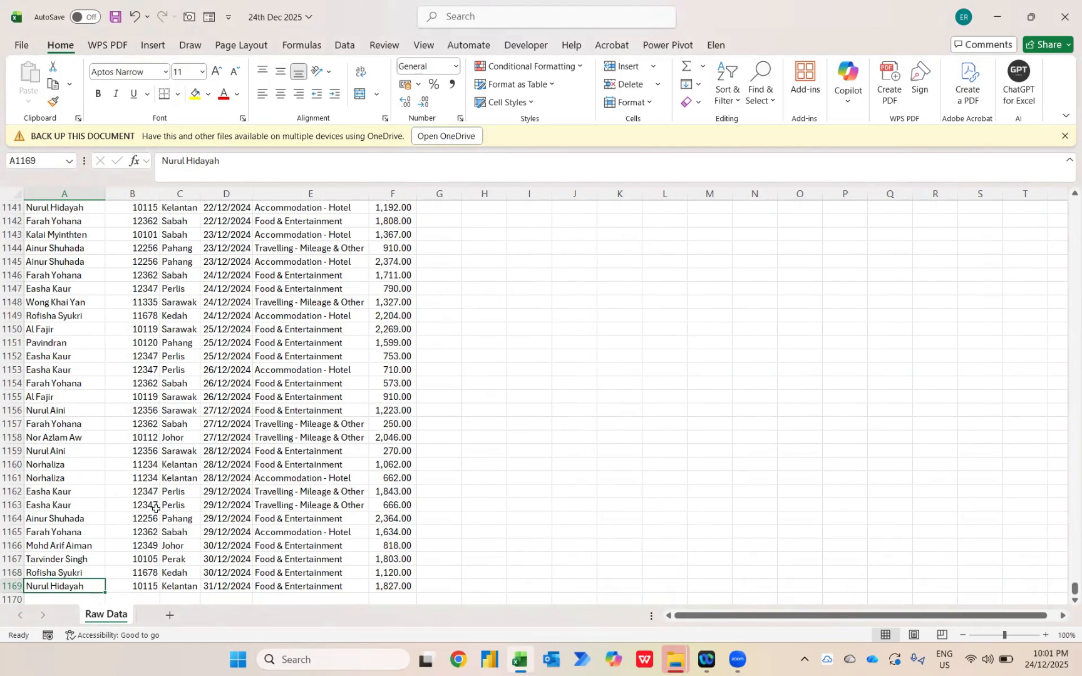
double_click(89, 592)
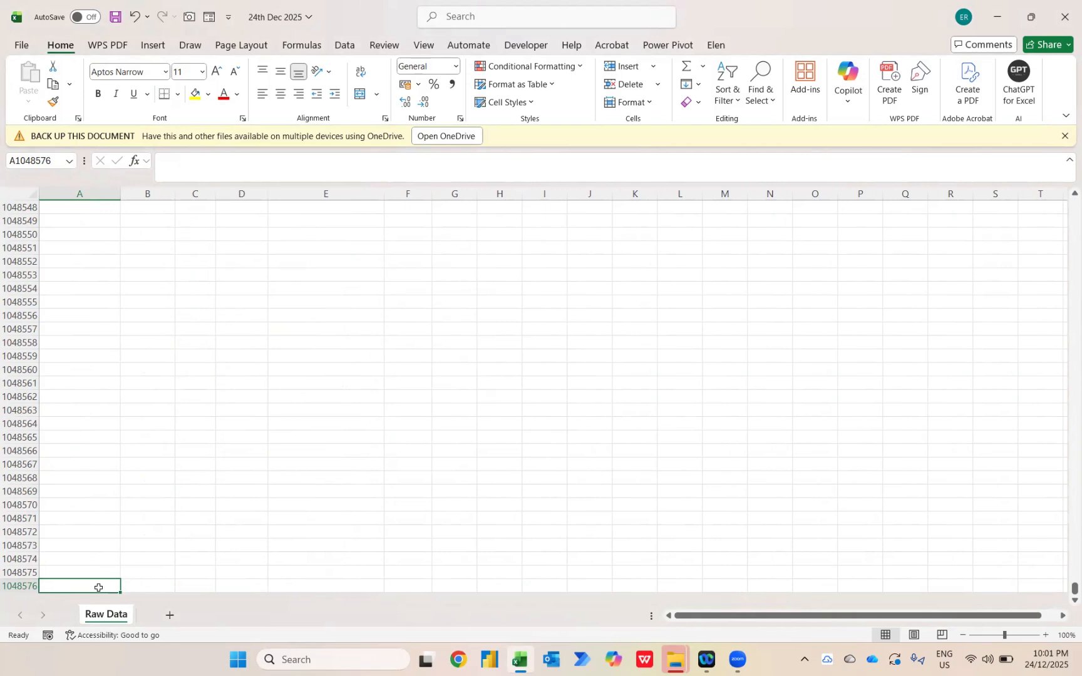
Return to the top of column A and move down cell by cell to A22.
key(ctrl+Home)
key(Down)
key(Down)
key(Down)
key(Down)
key(Down)
key(Down)
key(Down)
key(Down)
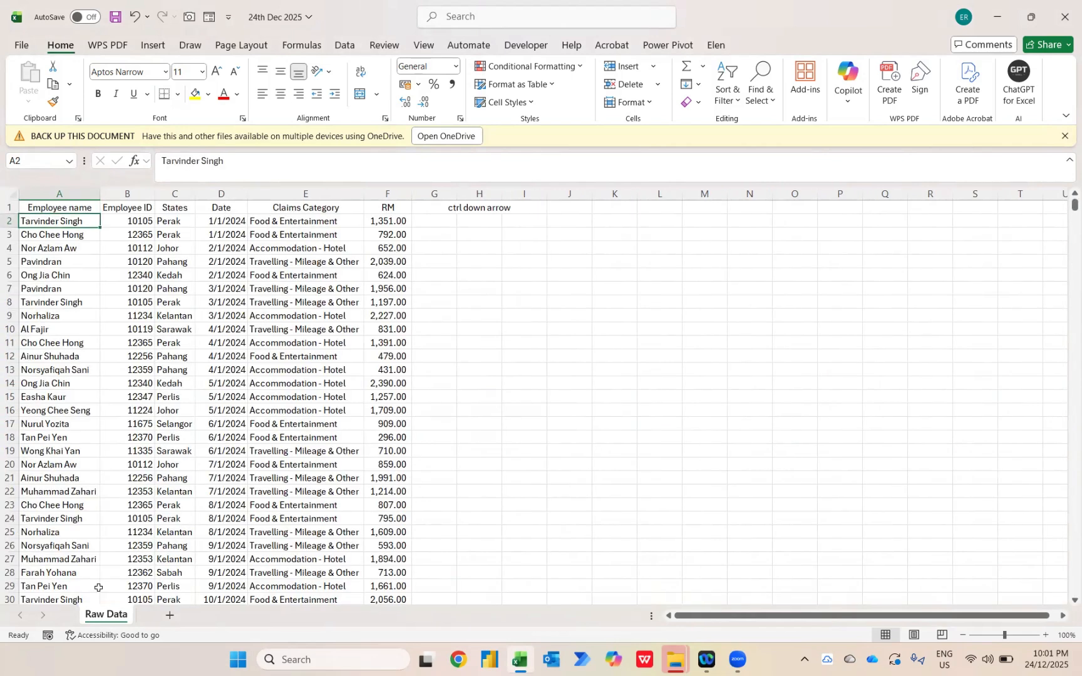
key(Down)
key(Down)
key(Down)
key(Down)
key(Down)
key(Down)
key(Down)
key(Down)
key(Down)
key(Down)
key(Down)
key(Down)
key(Down)
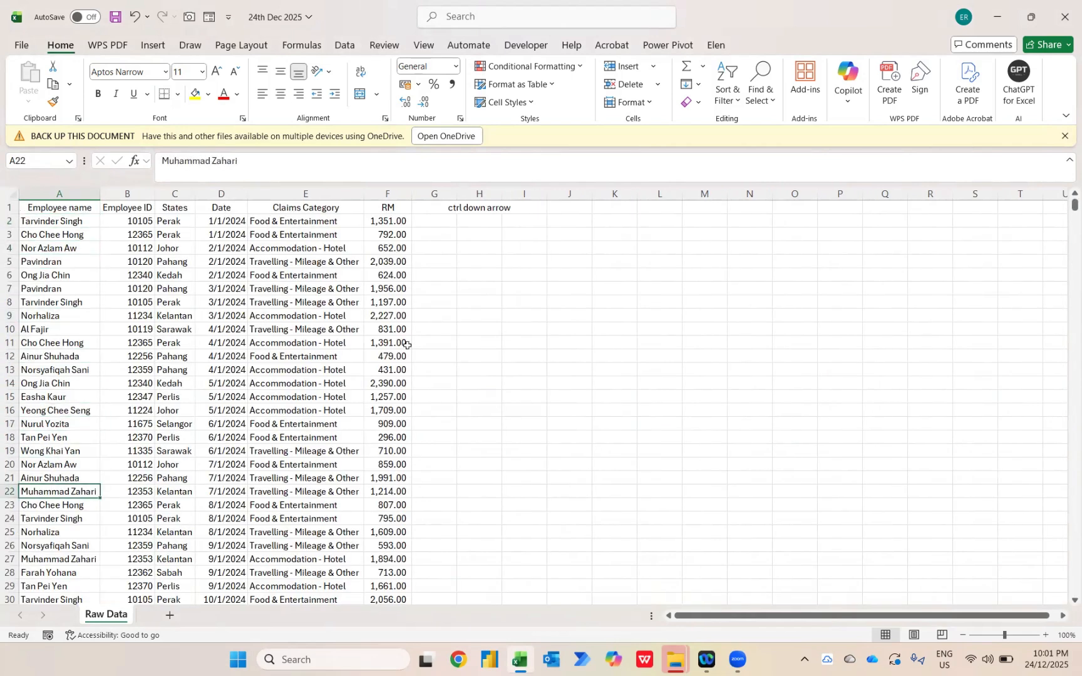
Edit the note in cell H1 to read "ctrl shift down arrow".
click(472, 208)
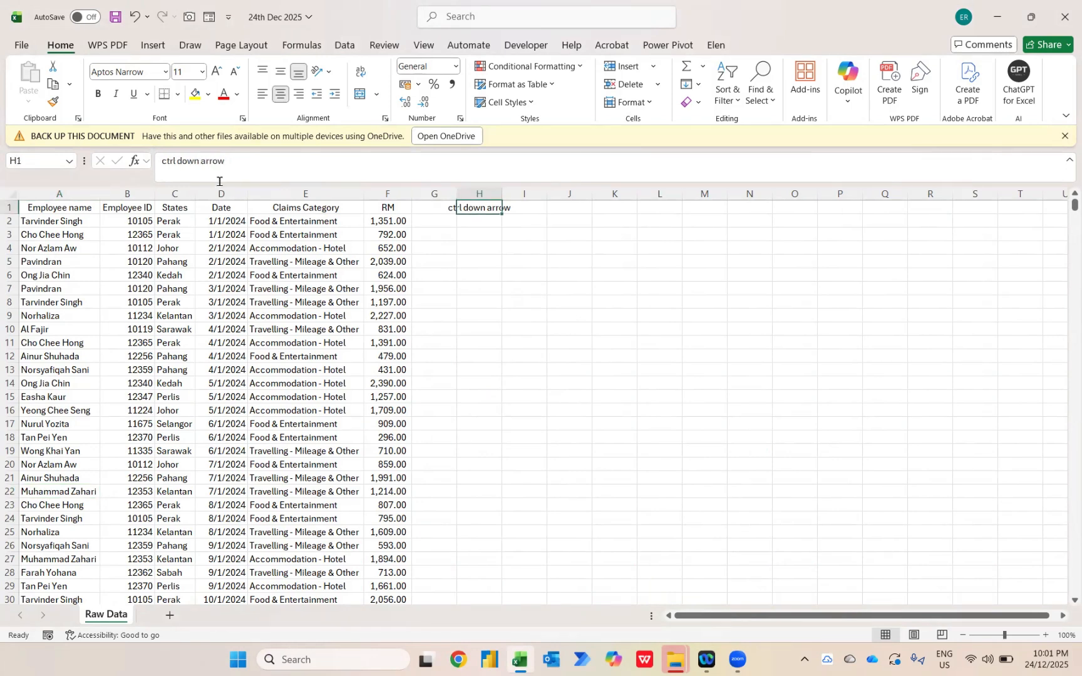
click(183, 165)
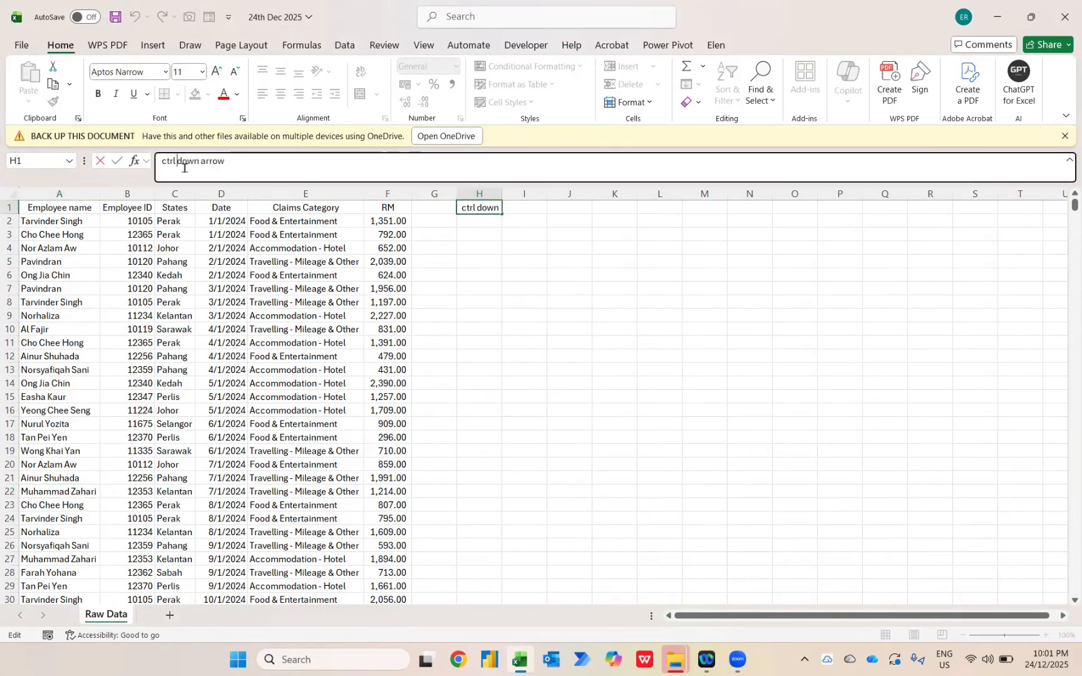
text(shift)
key(BackSpace)
key(BackSpace)
key(Return)
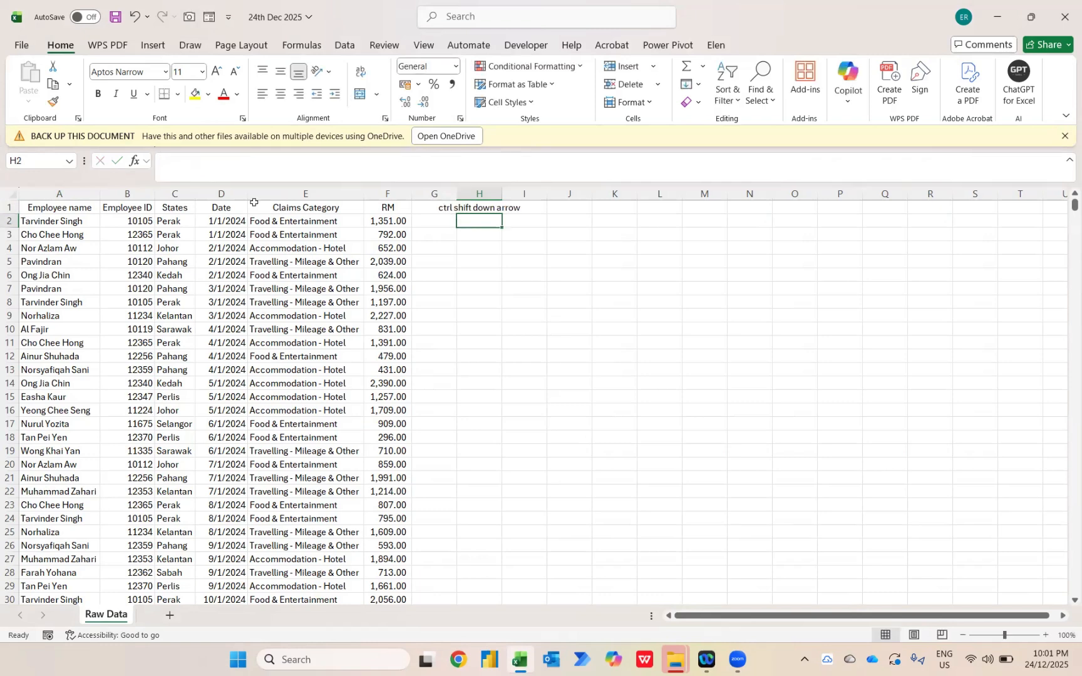
Extend a selection row by row from F2 down the RM column to row 210.
click(382, 222)
key(shift+Down)
key(shift+Down)
key(shift+Down)
key(shift+Down)
key(shift+Down)
key(shift+Down)
key(shift+Down)
key(shift+Down)
key(shift+Down)
key(shift+Down)
key(shift+Down)
key(shift+Down)
key(shift+Down)
key(shift+Down)
key(shift+Down)
key(shift+Down)
key(shift+Down)
key(shift+Down)
key(shift+Down)
key(shift+Down)
key(shift+Down)
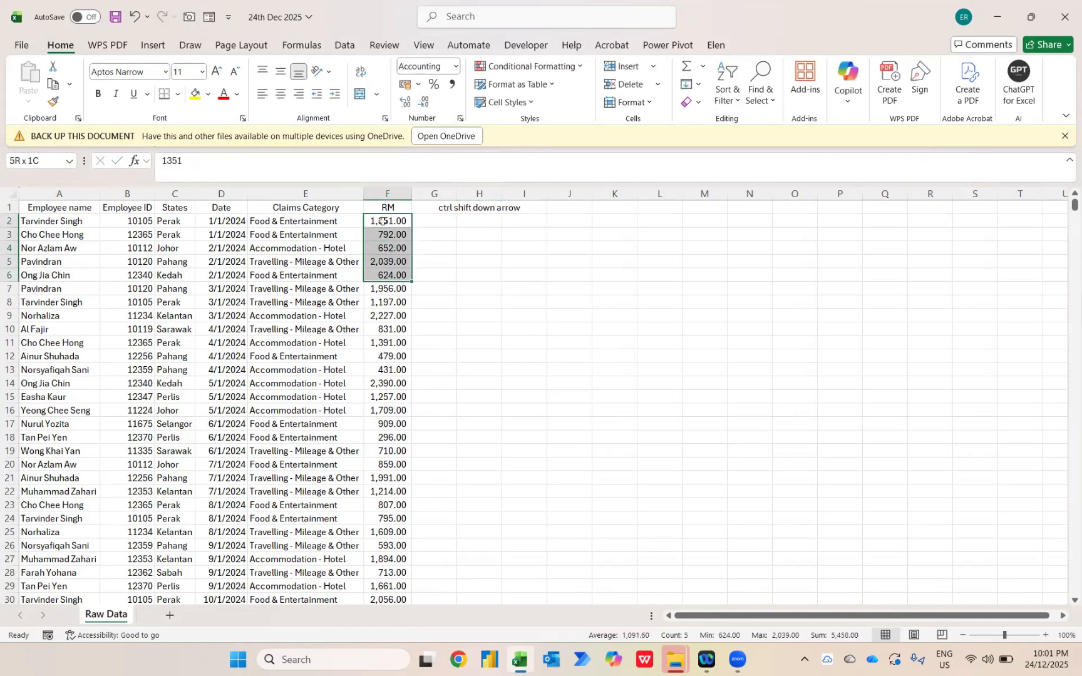
key(shift+Down)
key(shift+Down)
key(shift+Down)
key(shift+Down)
key(shift+Down)
key(shift+Down)
key(shift+Down)
key(shift+Down)
key(shift+Down)
key(shift+Down)
key(shift+Down)
key(shift+Down)
key(shift+Down)
key(shift+Down)
key(shift+Down)
key(shift+Down)
key(shift+Down)
key(shift+Down)
key(shift+Down)
key(shift+Down)
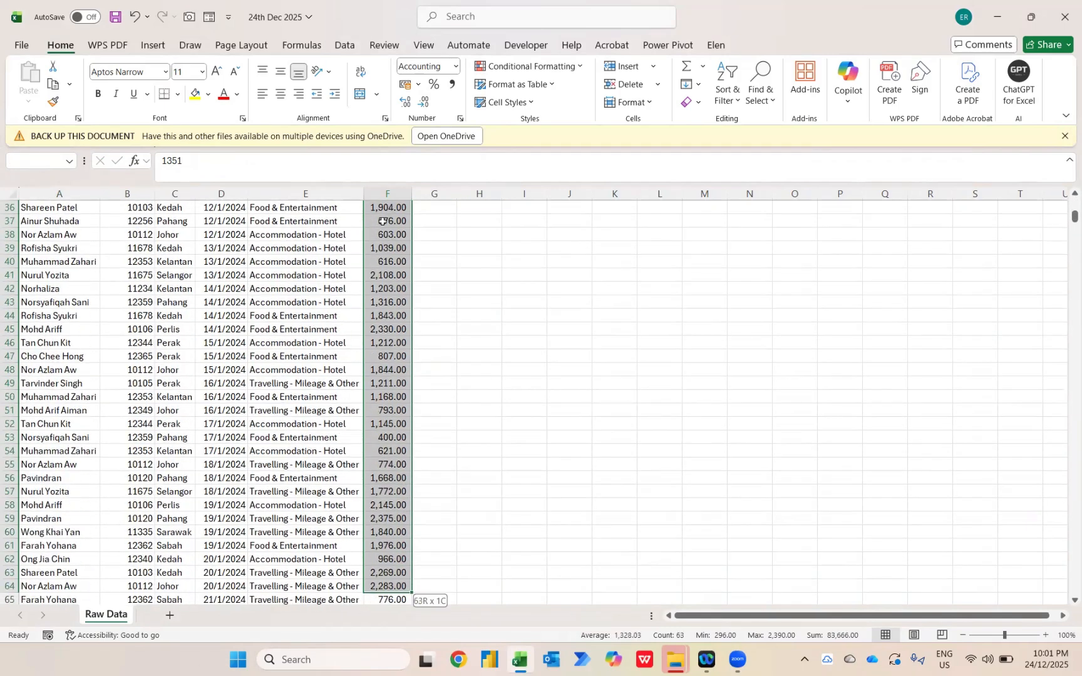
key(shift+Down)
key(shift+Down)
key(shift+Down)
key(shift+Down)
key(shift+Down)
key(shift+Down)
key(shift+Down)
key(shift+Down)
key(shift+Down)
key(shift+Down)
key(shift+Down)
key(shift+Down)
key(shift+Down)
key(shift+Down)
key(shift+Down)
key(shift+Down)
key(shift+Down)
key(shift+Down)
key(shift+Down)
key(shift+Down)
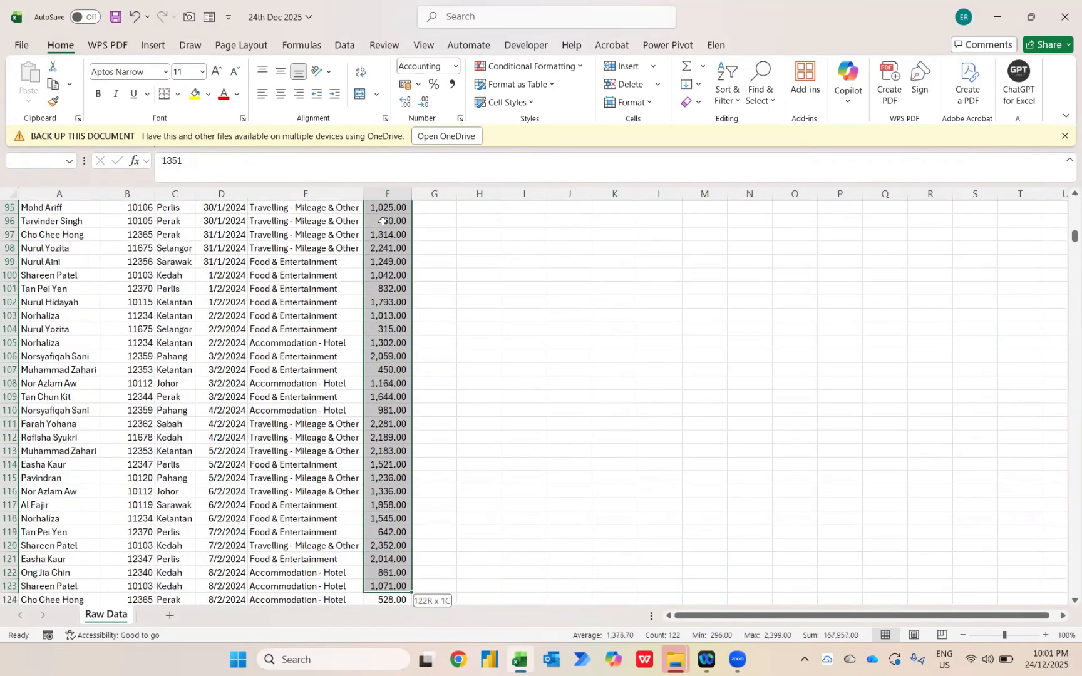
key(shift+Down)
key(shift+Down)
key(shift+Down)
key(shift+Down)
key(shift+Down)
key(shift+Down)
key(shift+Down)
key(shift+Down)
key(shift+Down)
key(shift+Down)
key(shift+Down)
key(shift+Down)
key(shift+Down)
key(shift+Down)
key(shift+Down)
key(shift+Down)
key(shift+Down)
key(shift+Down)
key(shift+Down)
key(shift+Down)
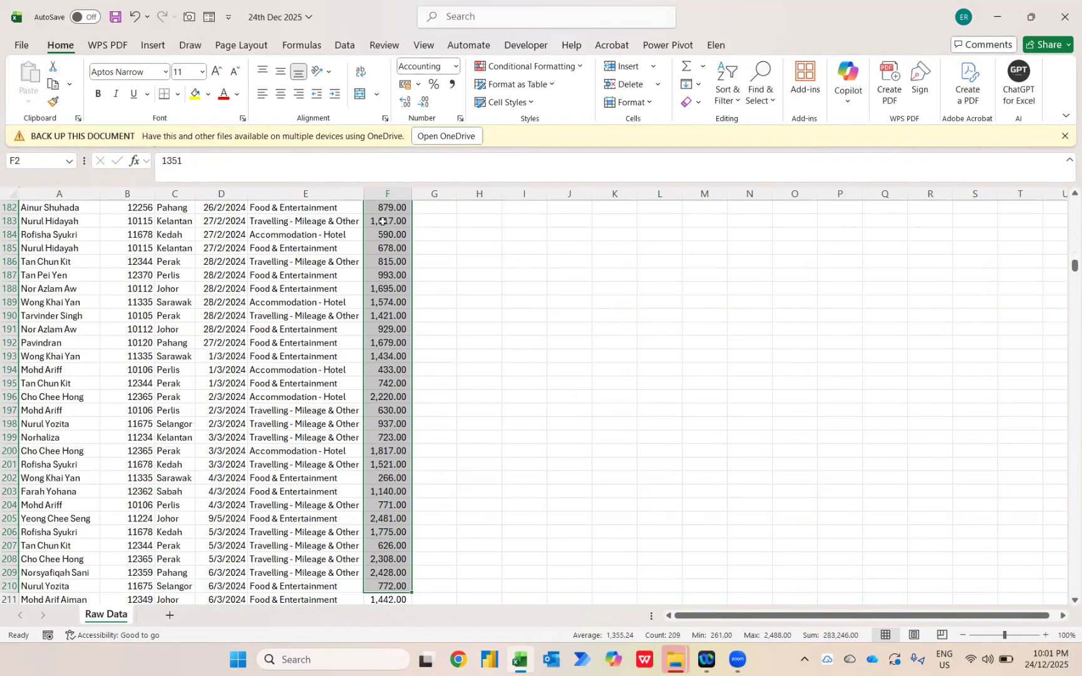
Select all RM amounts from F2 to the last filled row in one jump, and return to the column's header cell.
key(Up)
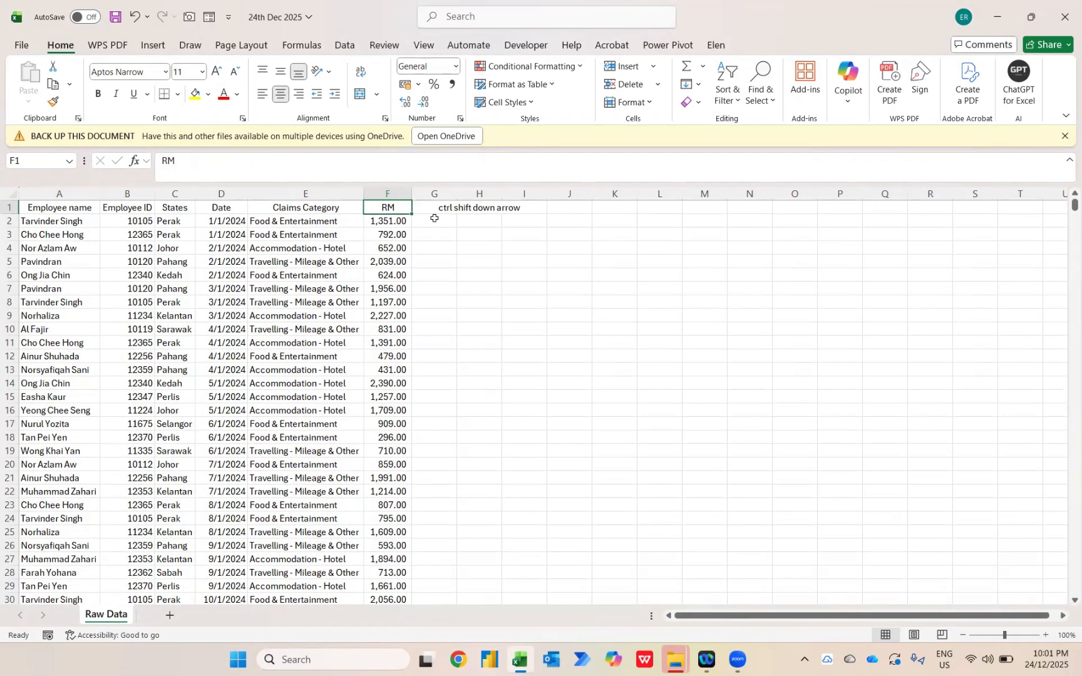
key(Down)
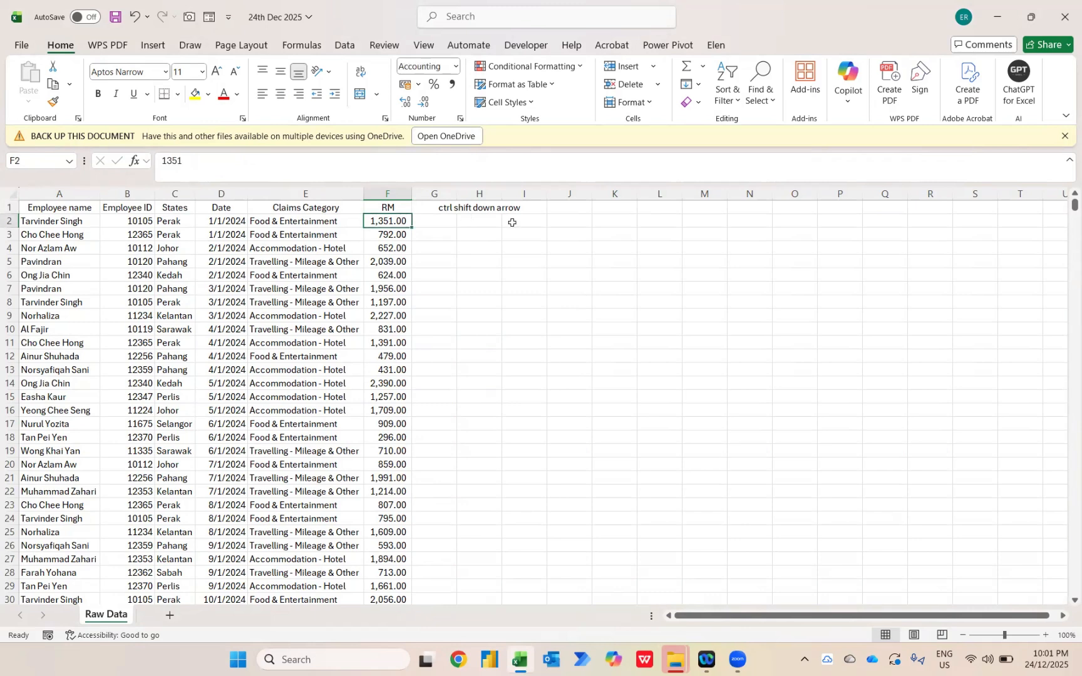
key(ctrl+shift+Down)
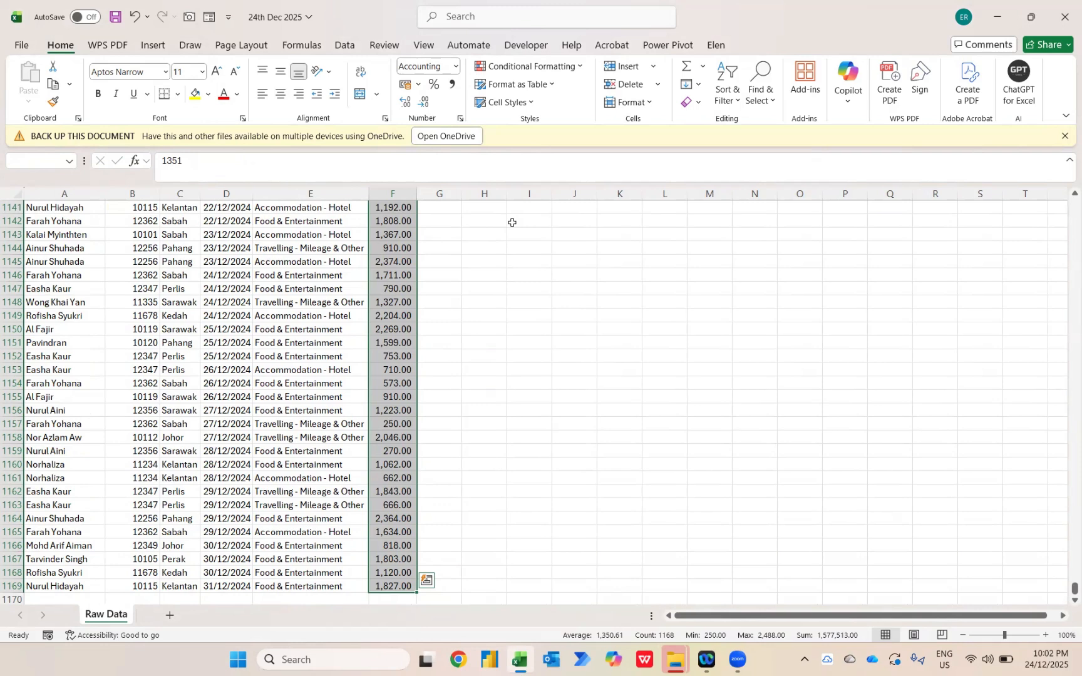
key(ctrl+Up)
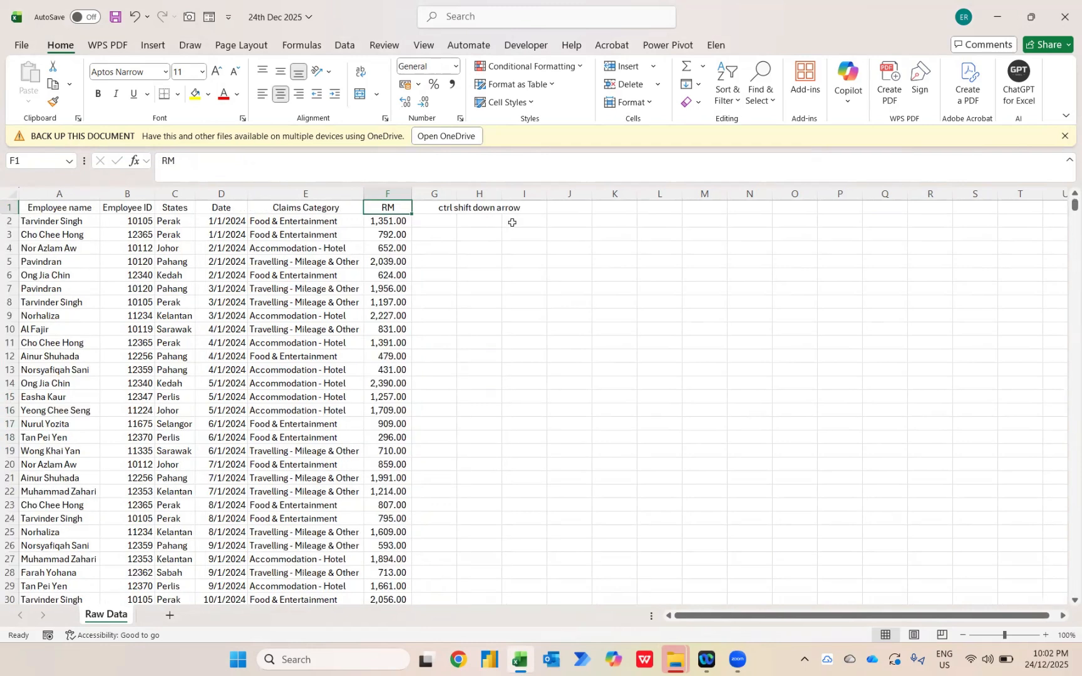
Replace the note in cell H1 with "Ctrl Shift L".
key(Right)
key(Right)
text(C)
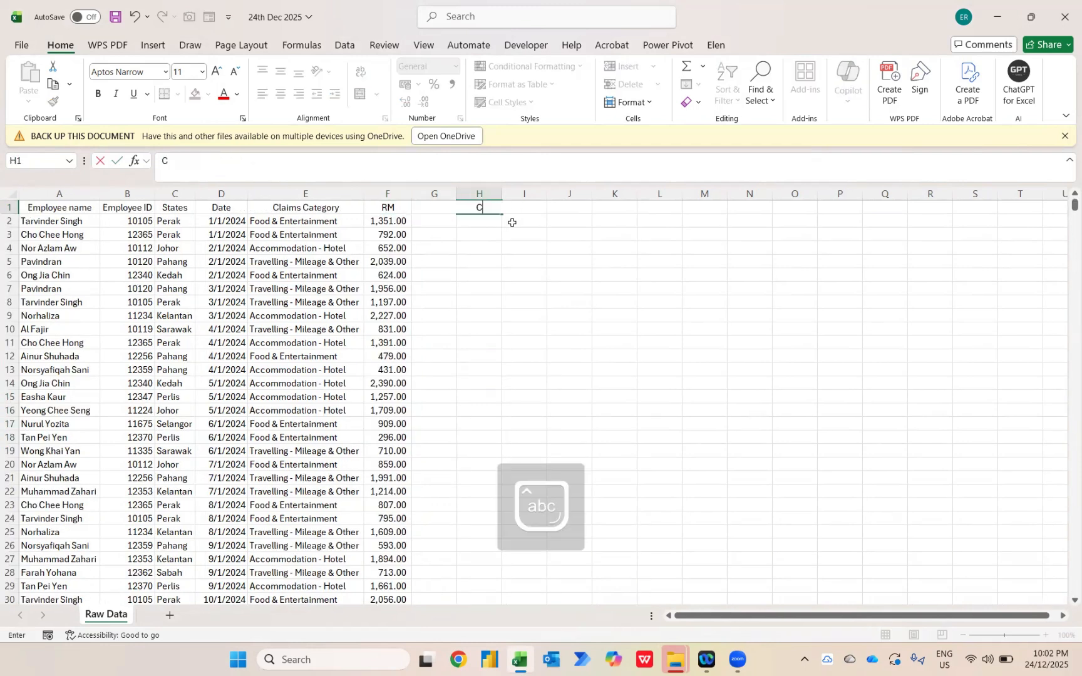
text(trl Shift L)
key(Return)
key(Up)
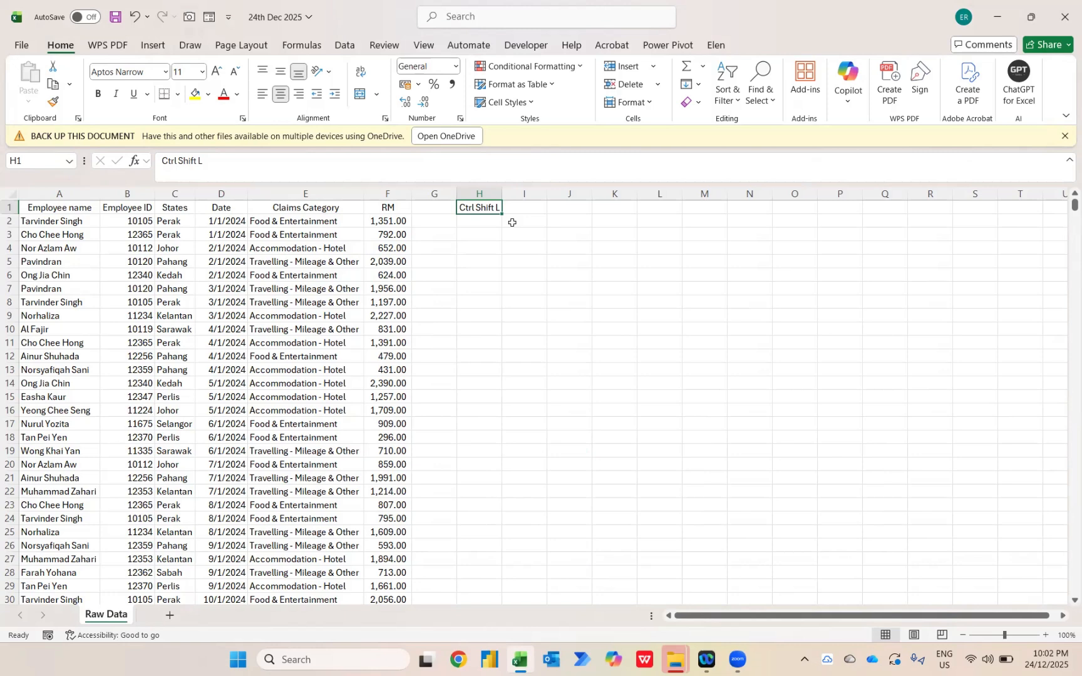
Turn on filters for the header row, starting from the RM header in F1.
key(Left)
key(Left)
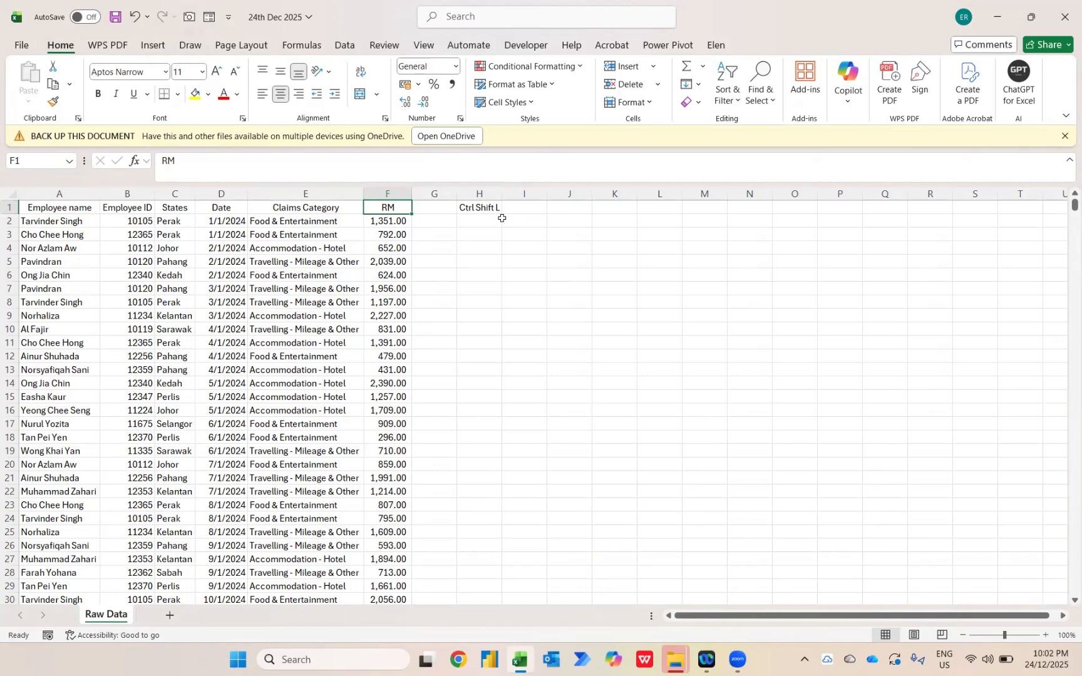
key(ctrl+shift+l)
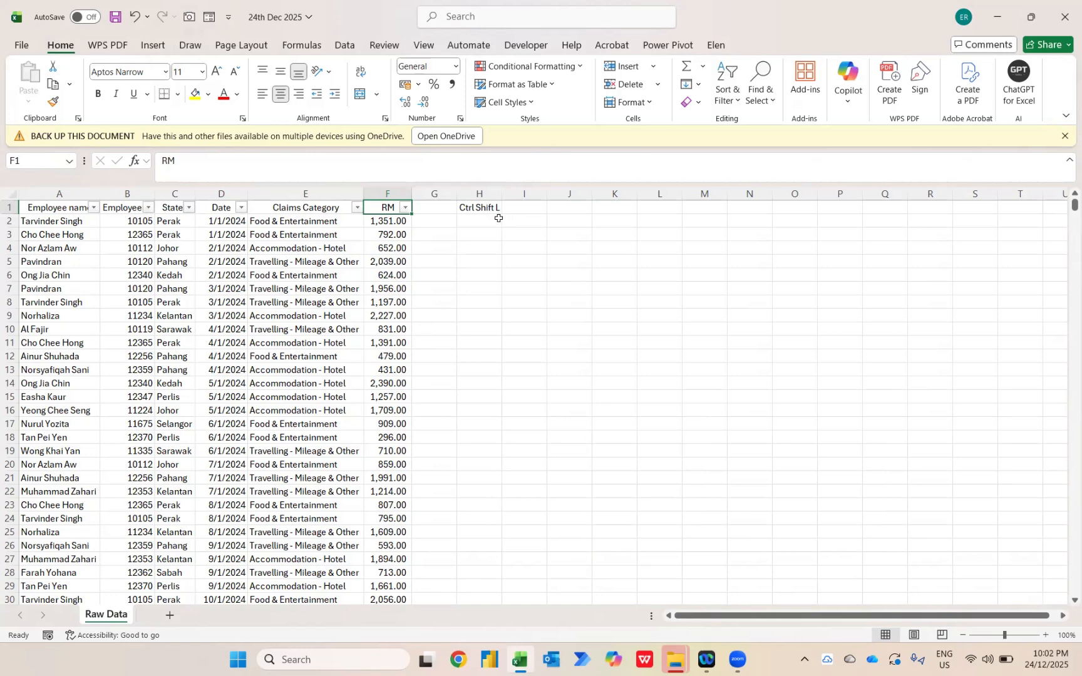
Look through the RM column's sorting and number filter options without applying any.
click(405, 208)
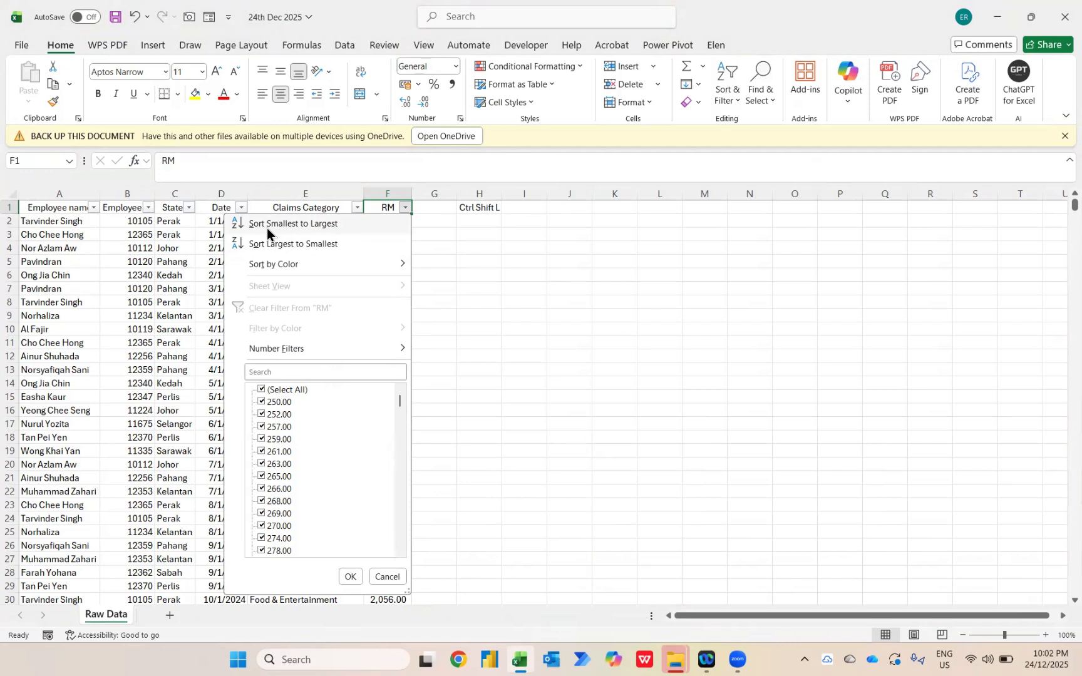
mouse_move(271, 354)
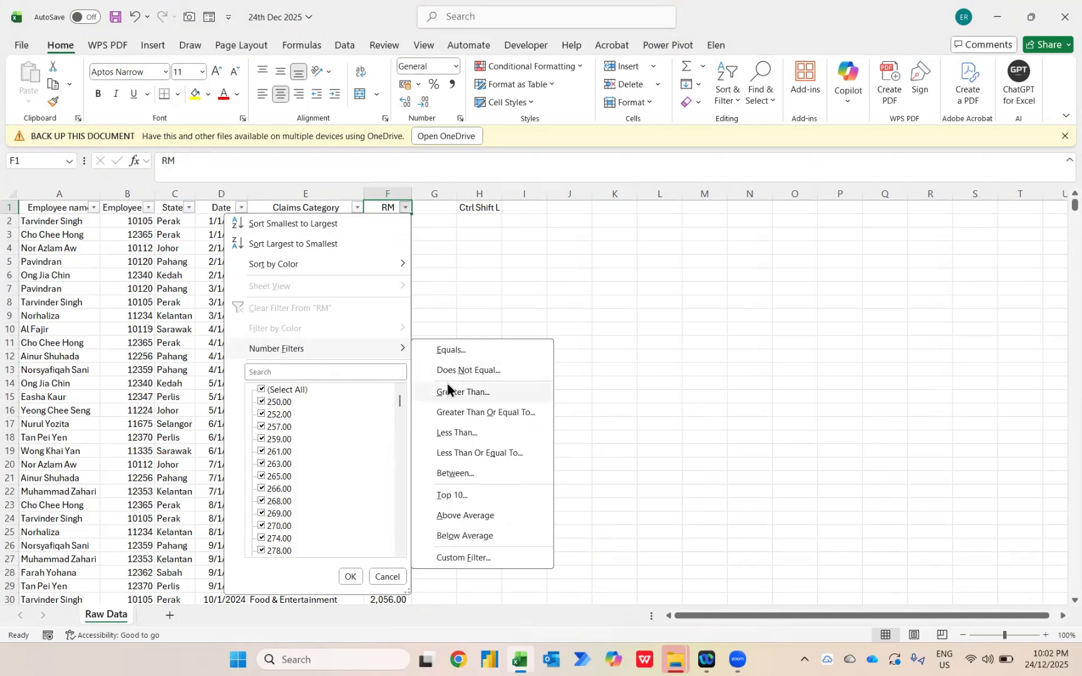
click(709, 373)
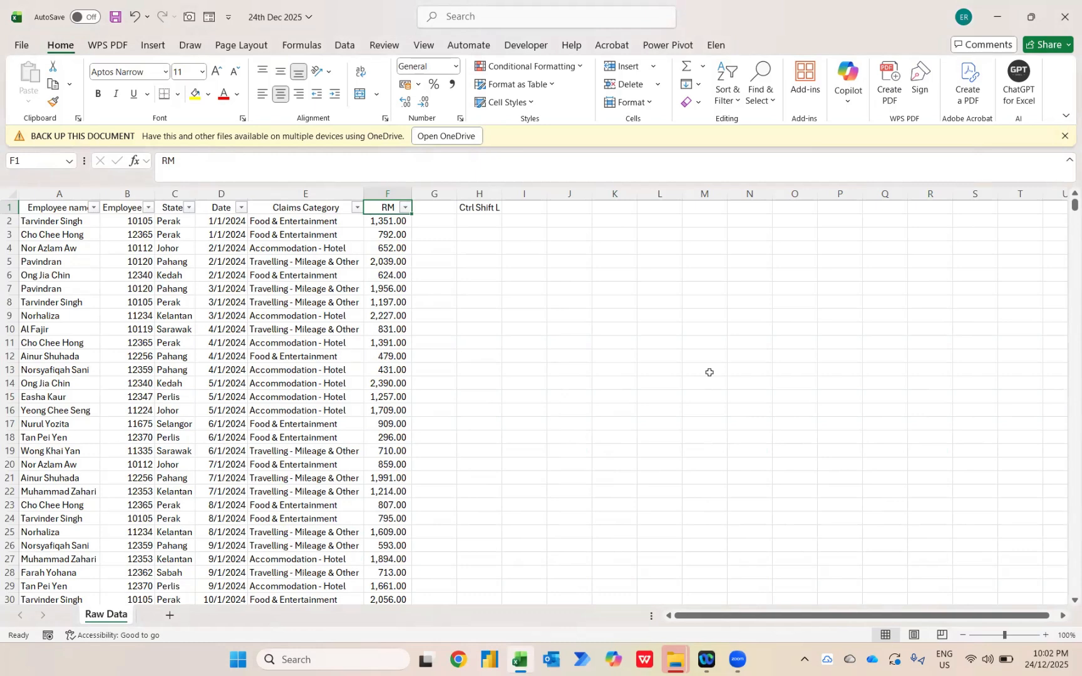
Return to cell A1 with Go To and look over the Employee name column's filter options.
key(ctrl+g)
text(A1)
key(Return)
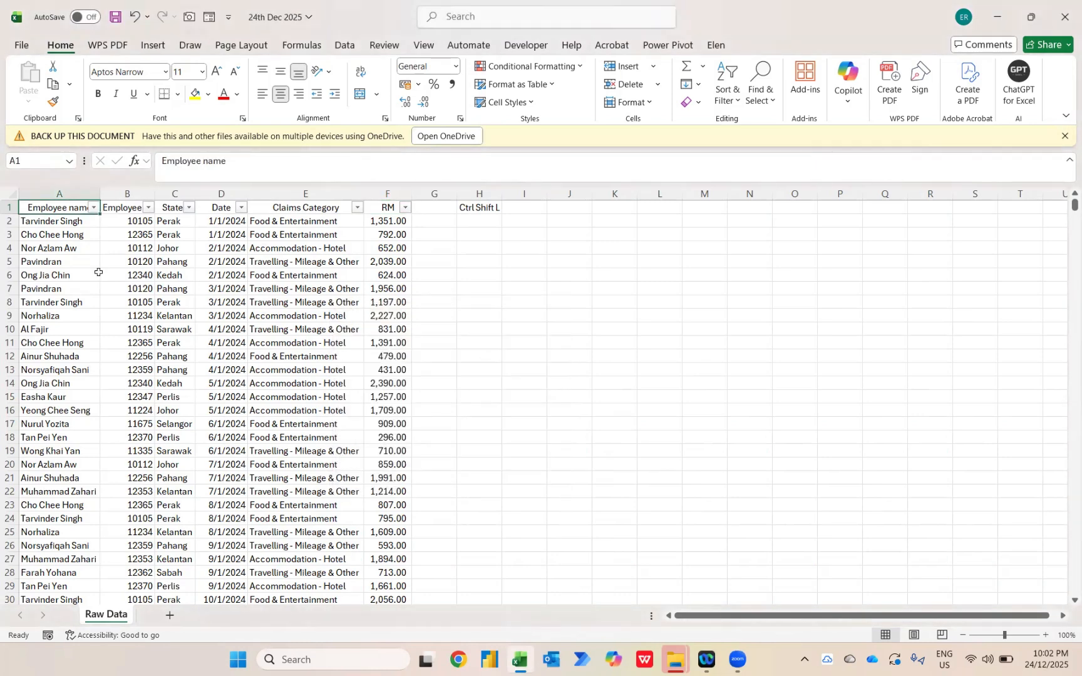
click(93, 209)
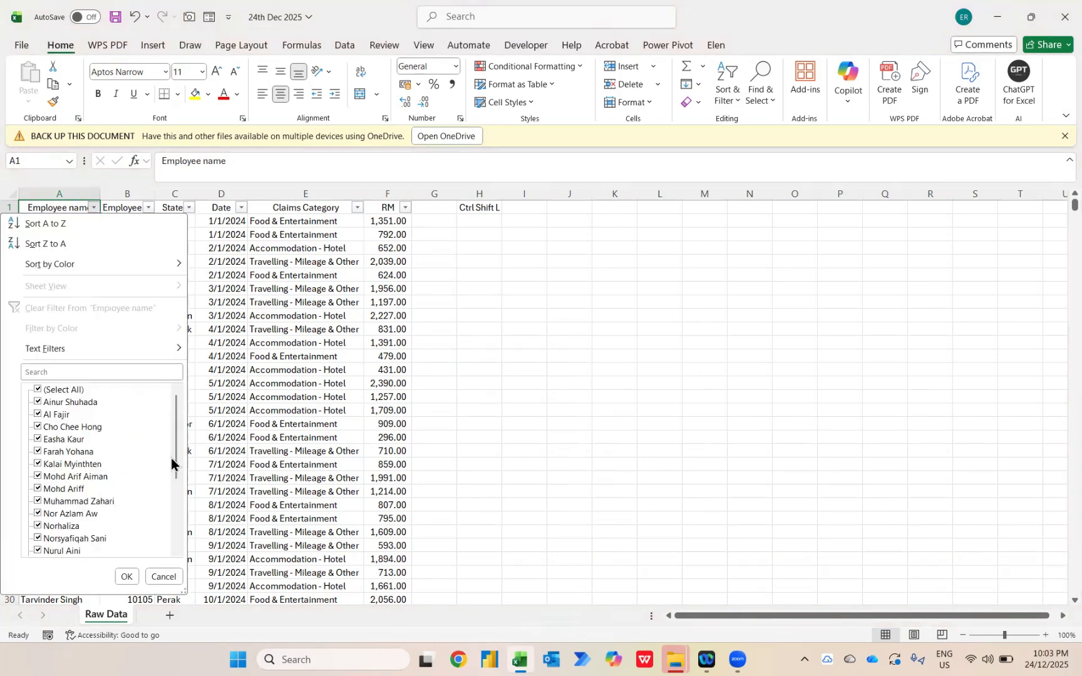
key(Escape)
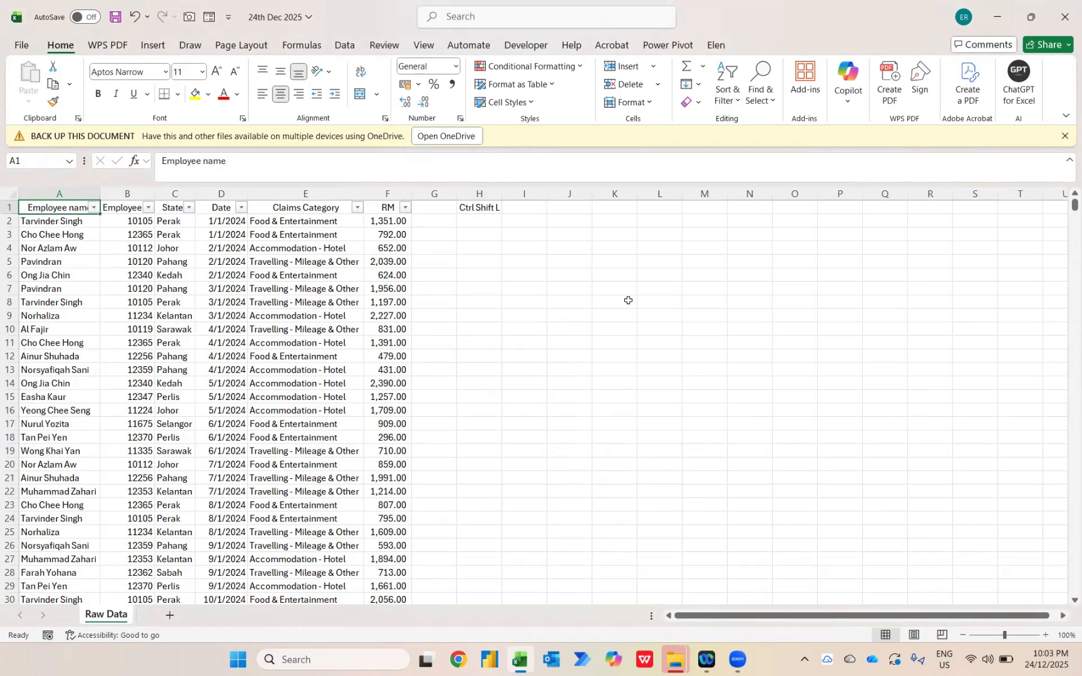
key(alt+Down)
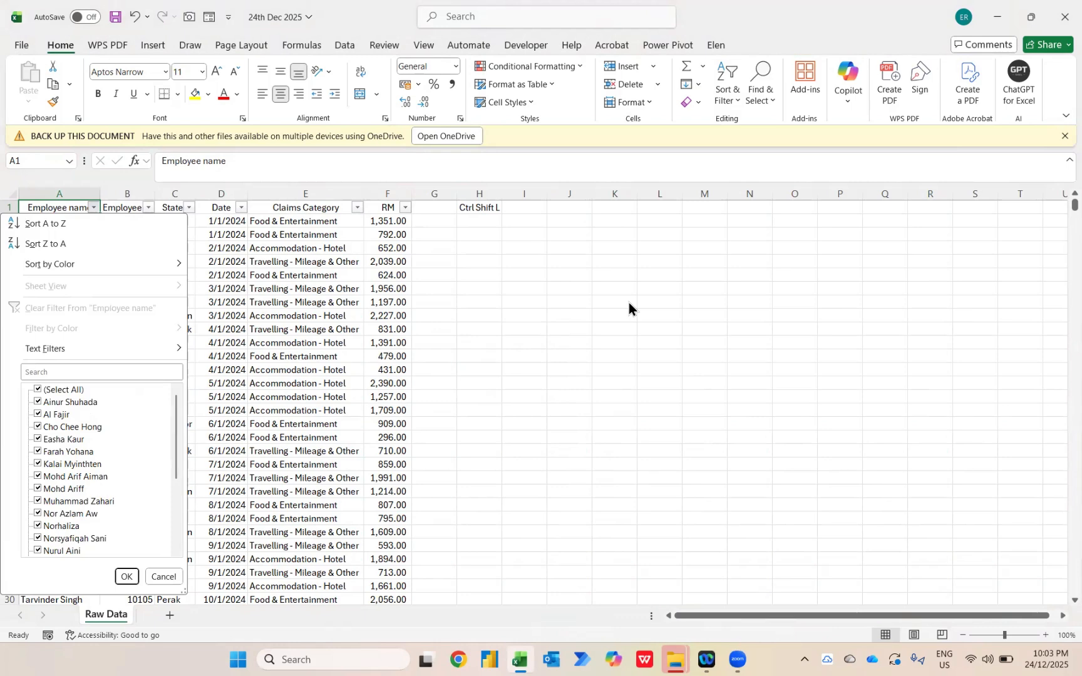
key(Escape)
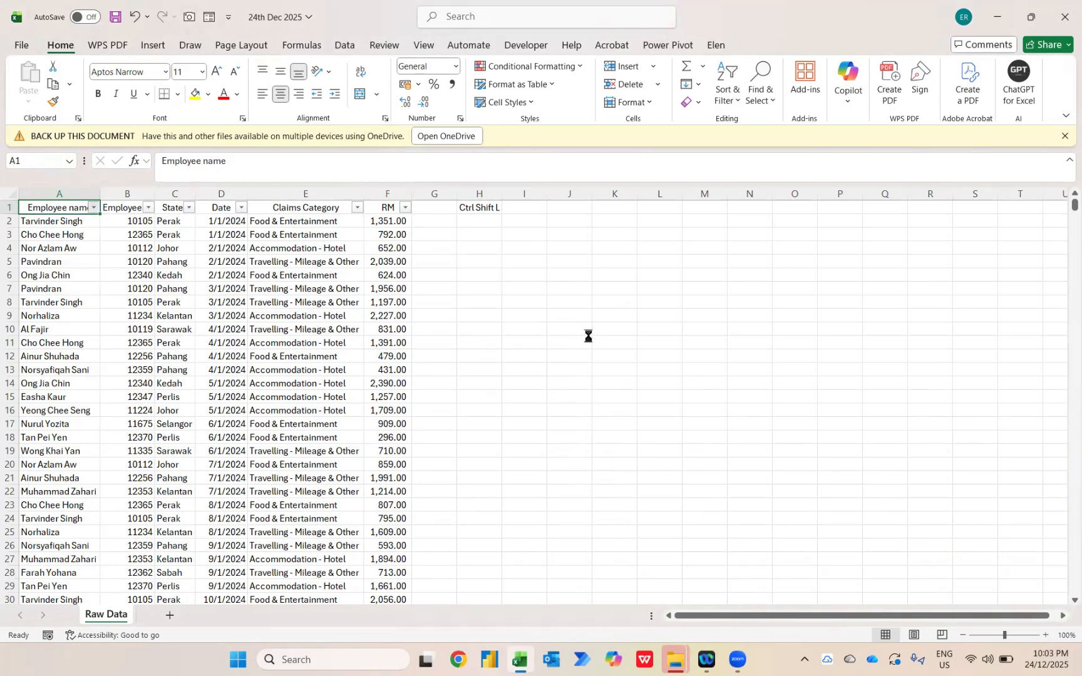
Sort the claims data by Employee name from A to Z, and re-sort it from Z to A.
key(alt+Down)
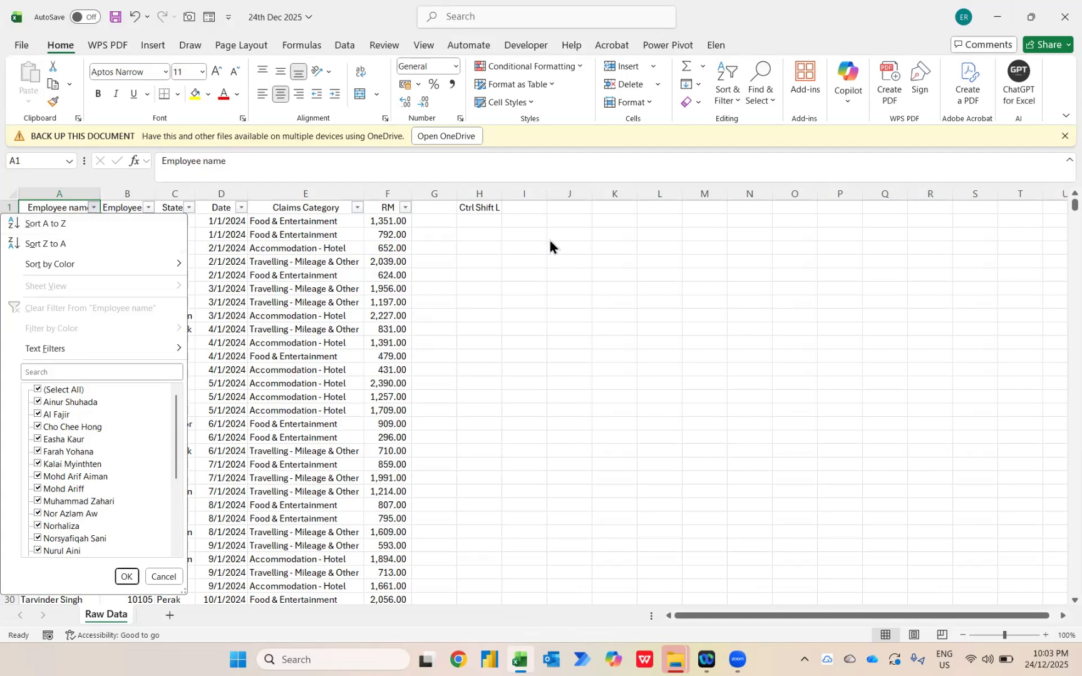
key(s)
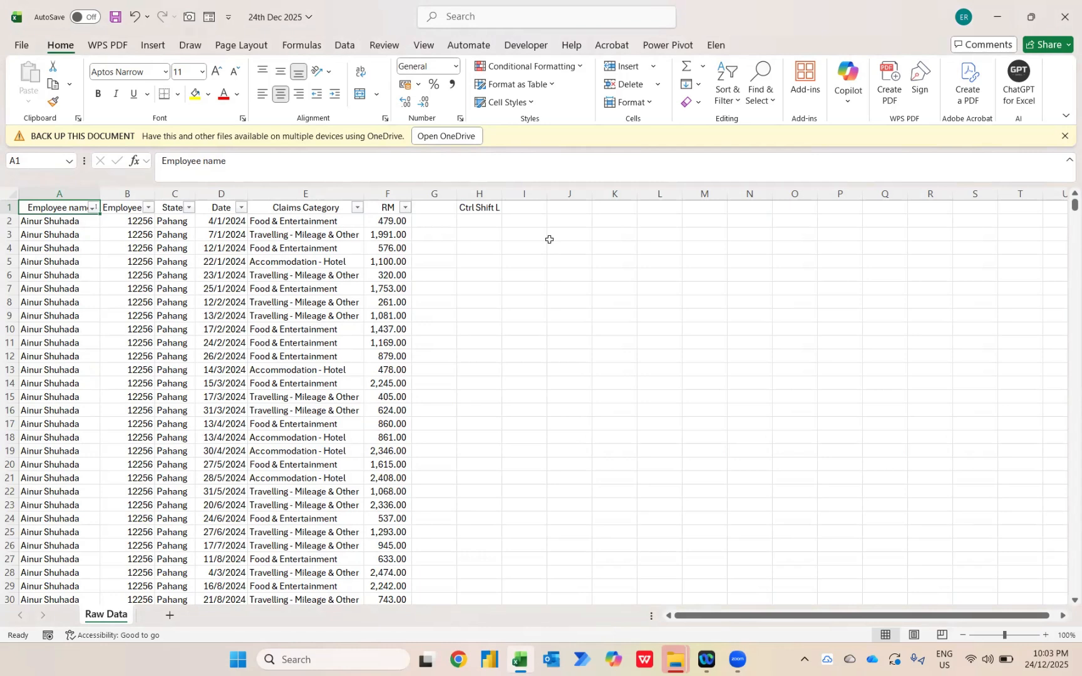
key(alt+Down)
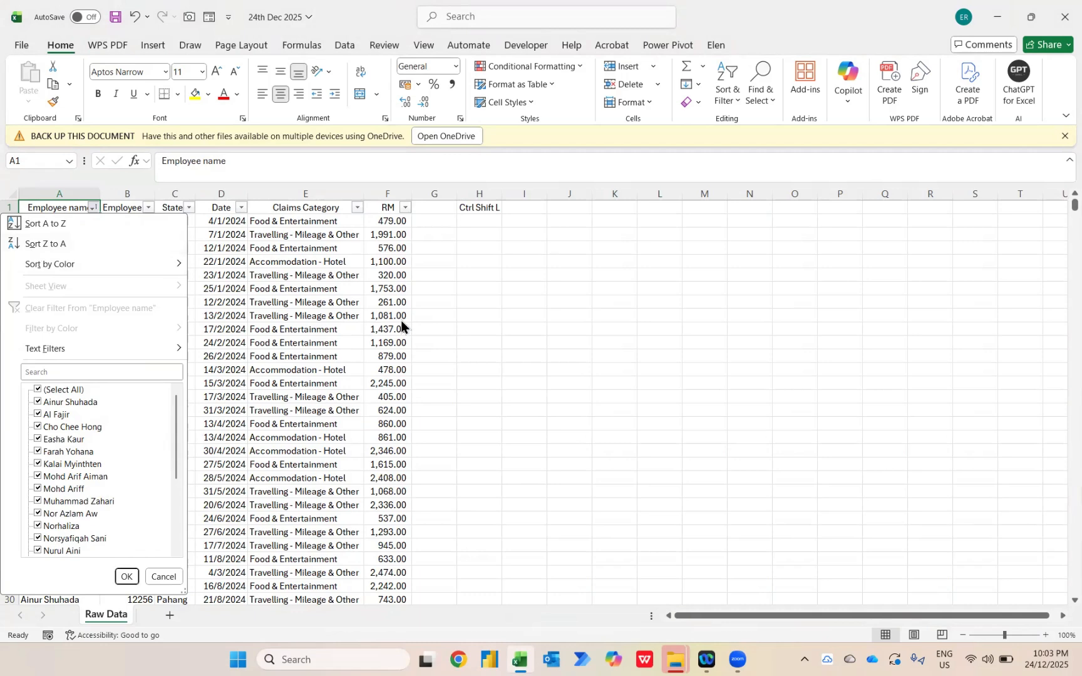
key(o)
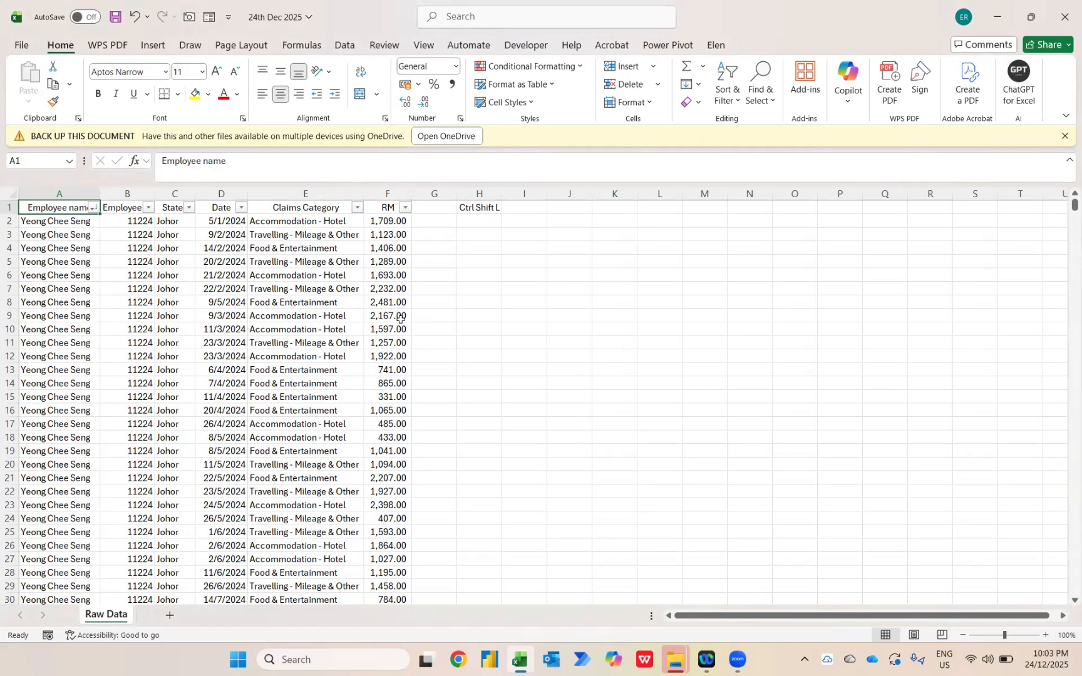
Filter the Employee name column to names matching the search text "AL".
key(alt+Down)
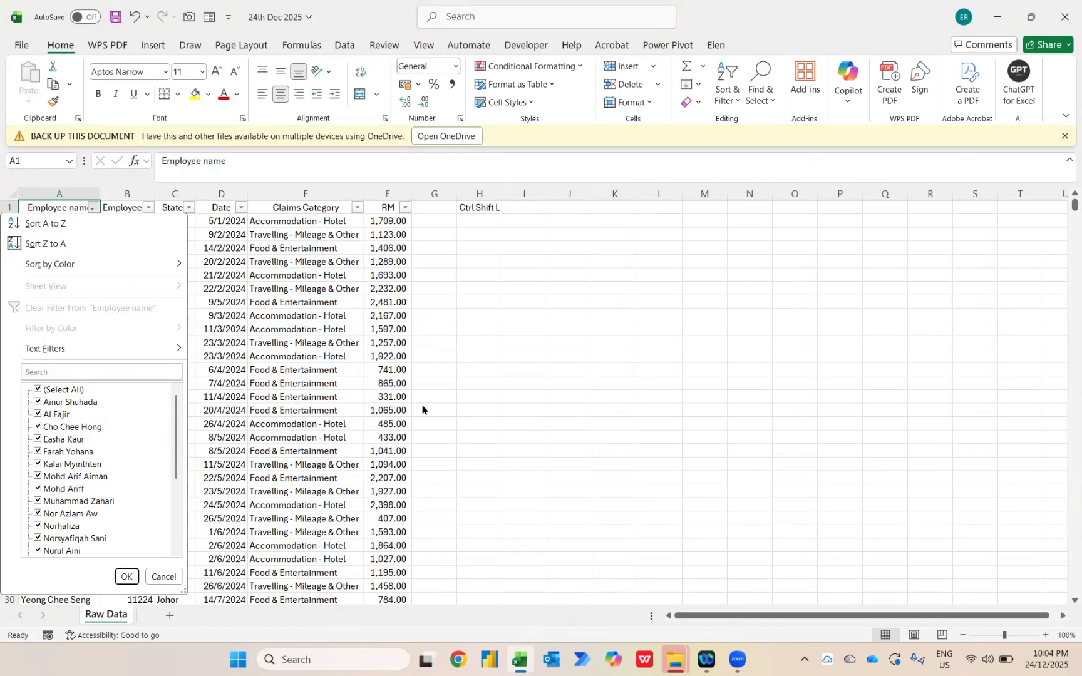
key(e)
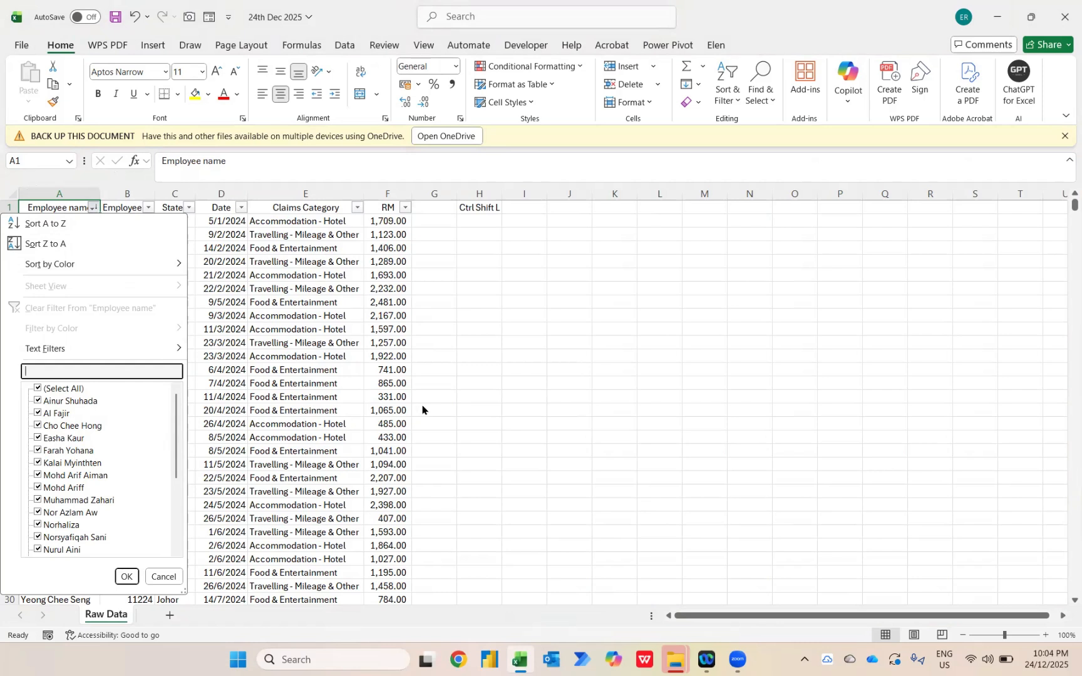
text(AL)
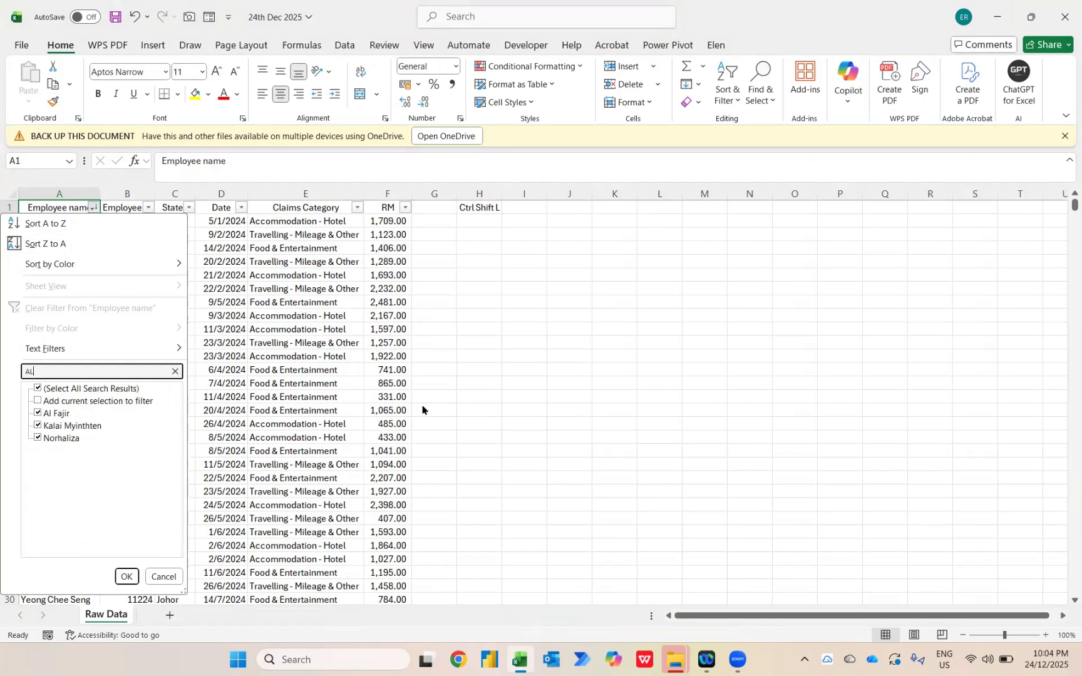
key(Return)
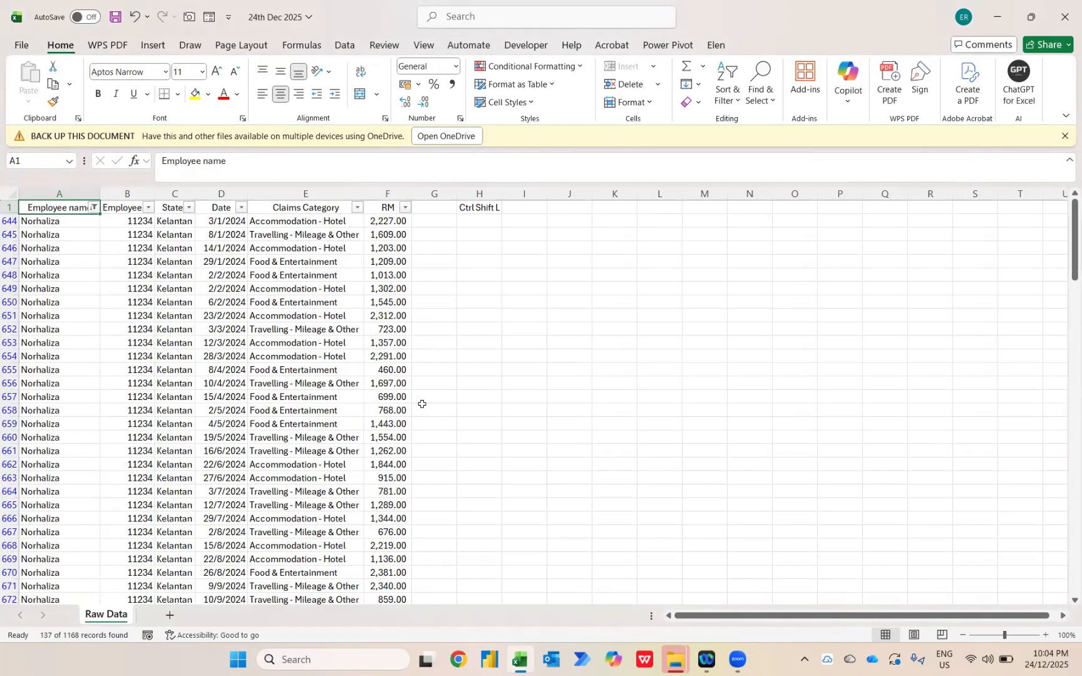
Refilter the Employee name column to names starting with AL, using the wildcard search "AL*".
key(alt+Down)
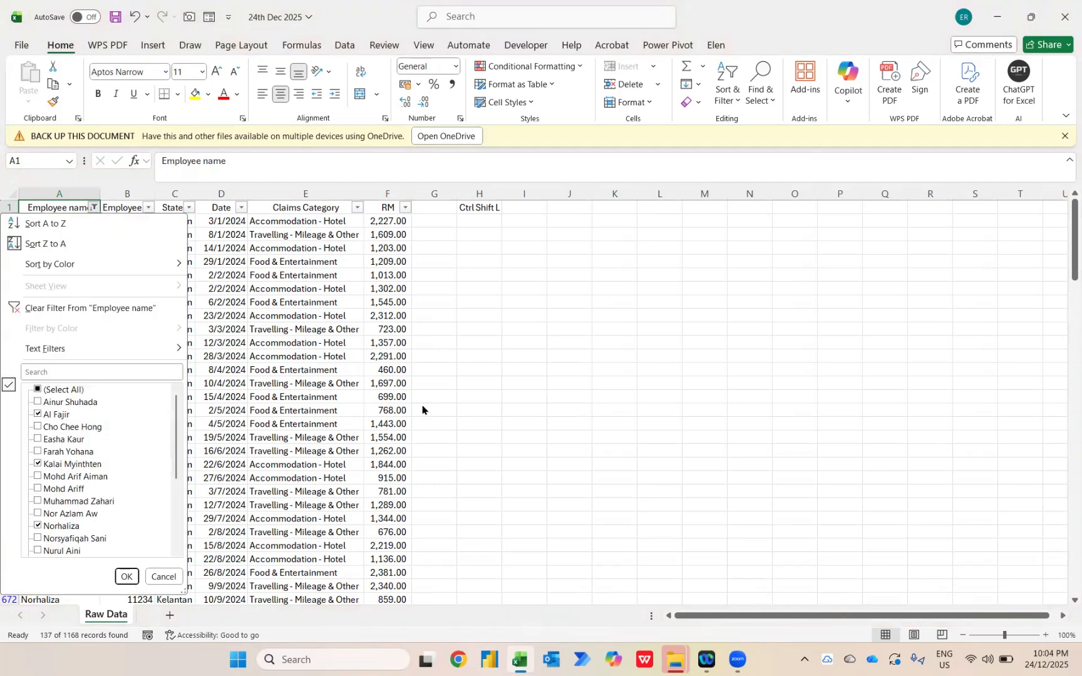
key(e)
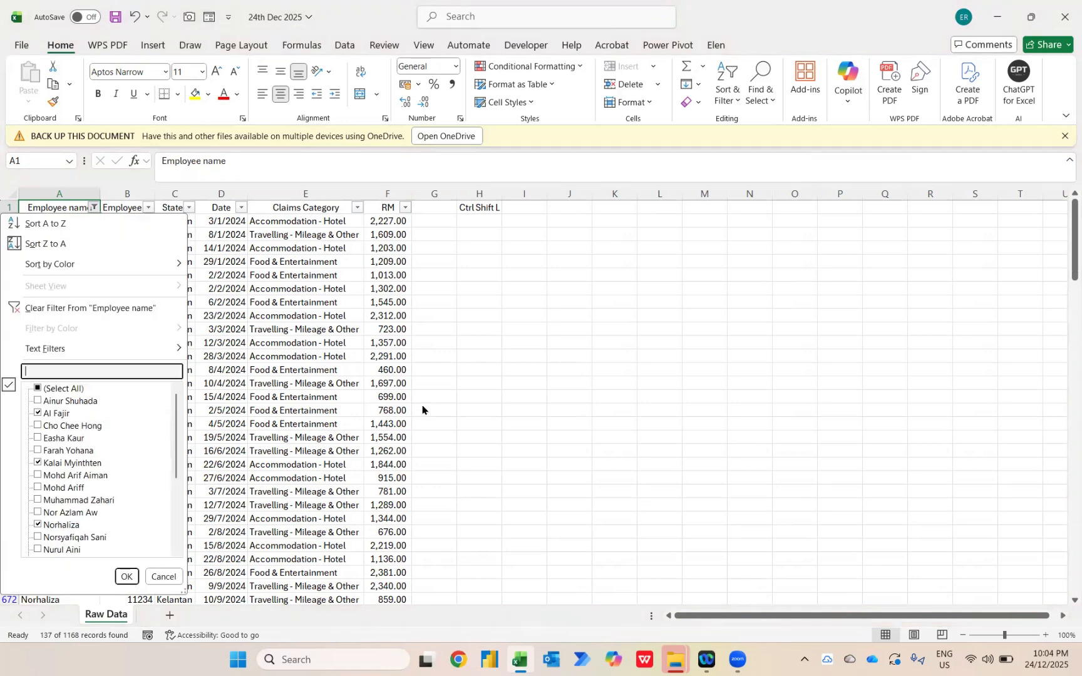
text(Al*)
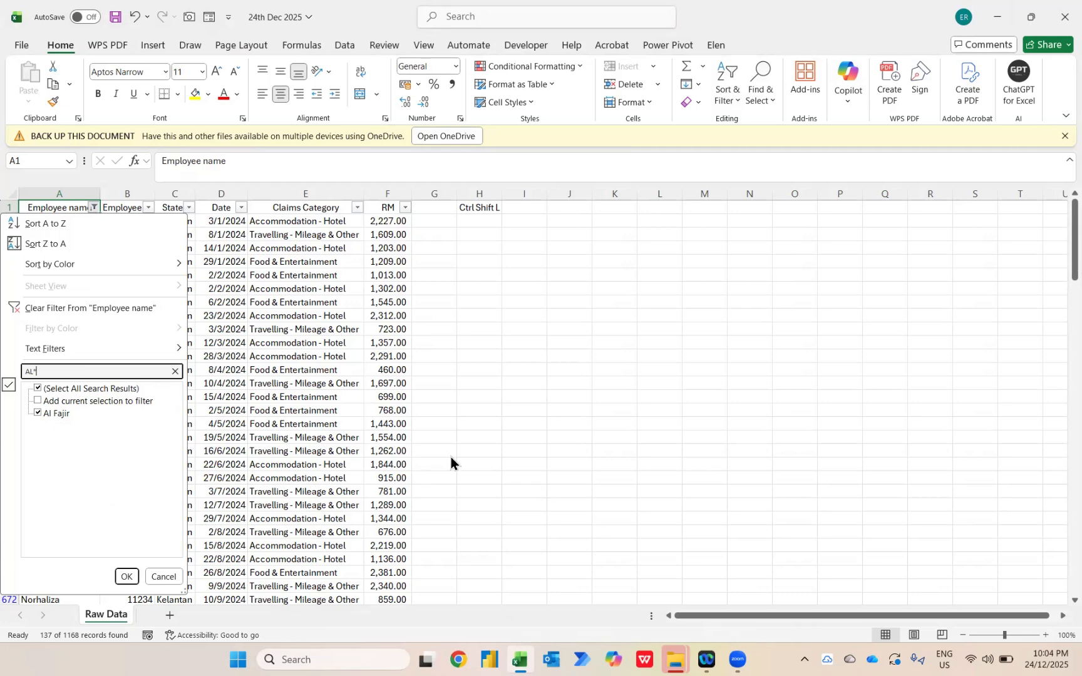
key(Return)
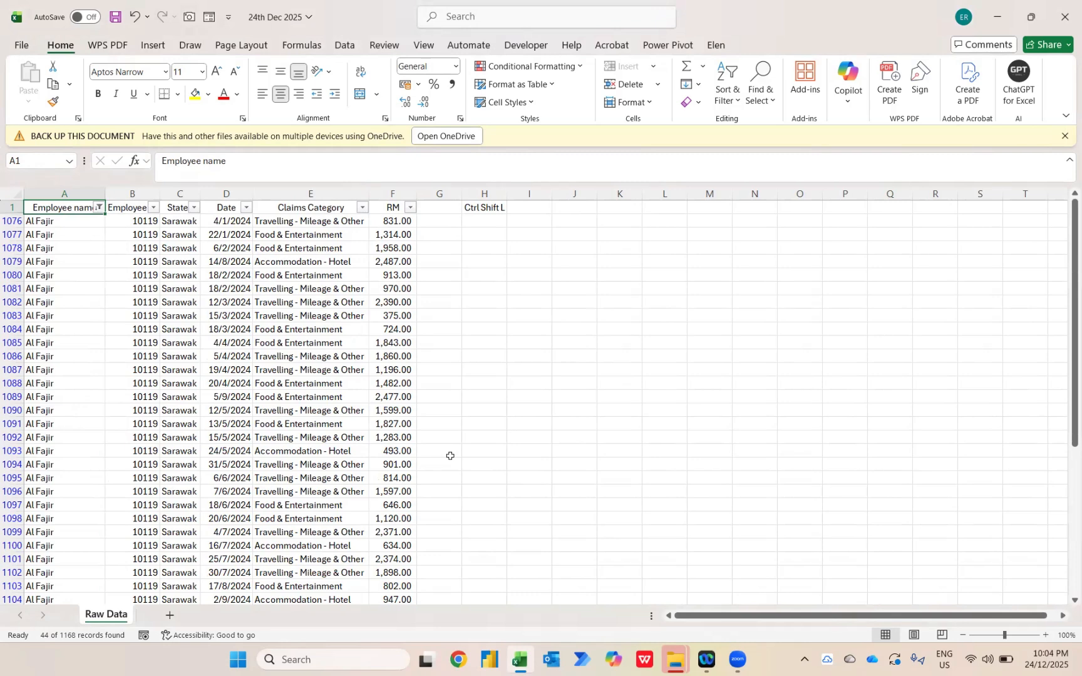
Filter the Employee name column to names starting with N, using the wildcard search "N*".
key(alt+Down)
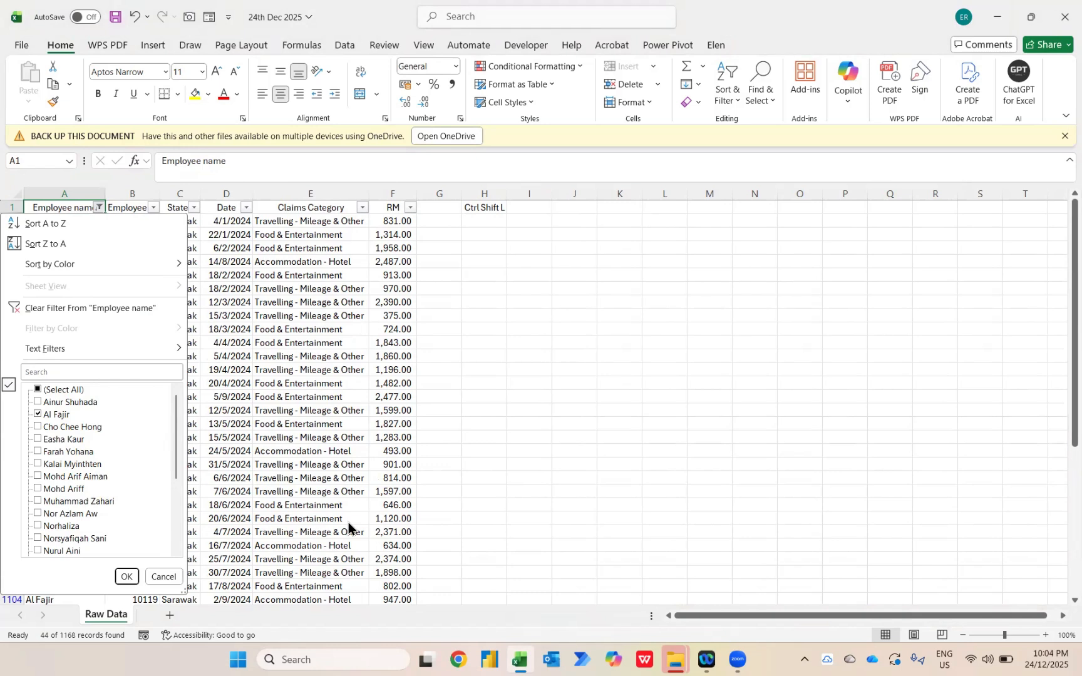
text(e)
text(N*)
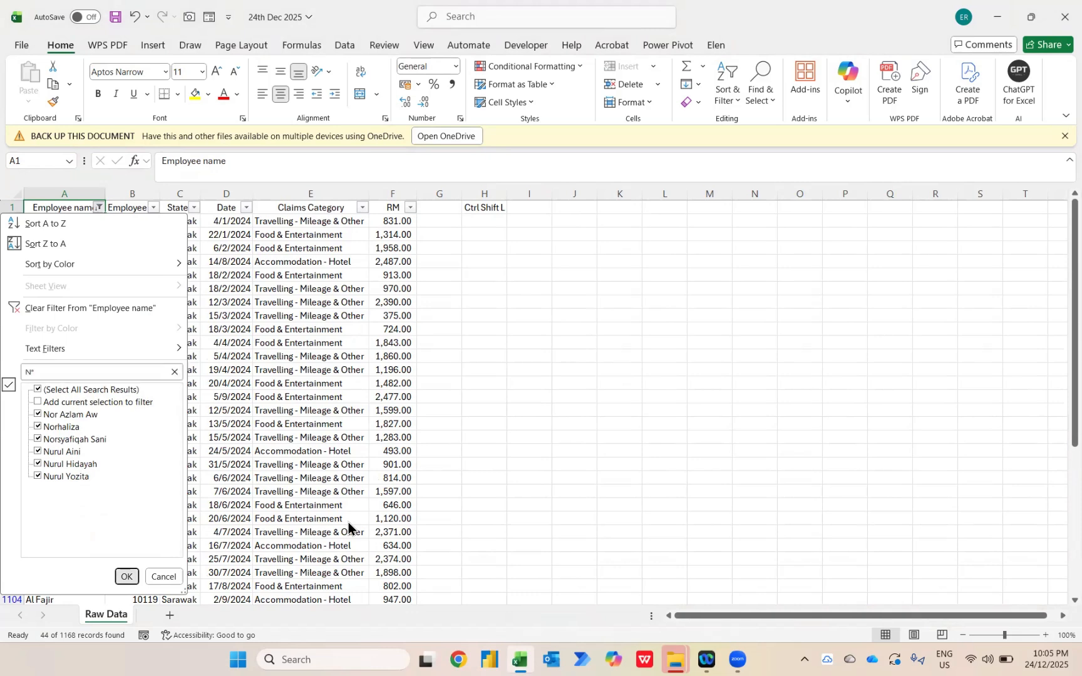
key(Return)
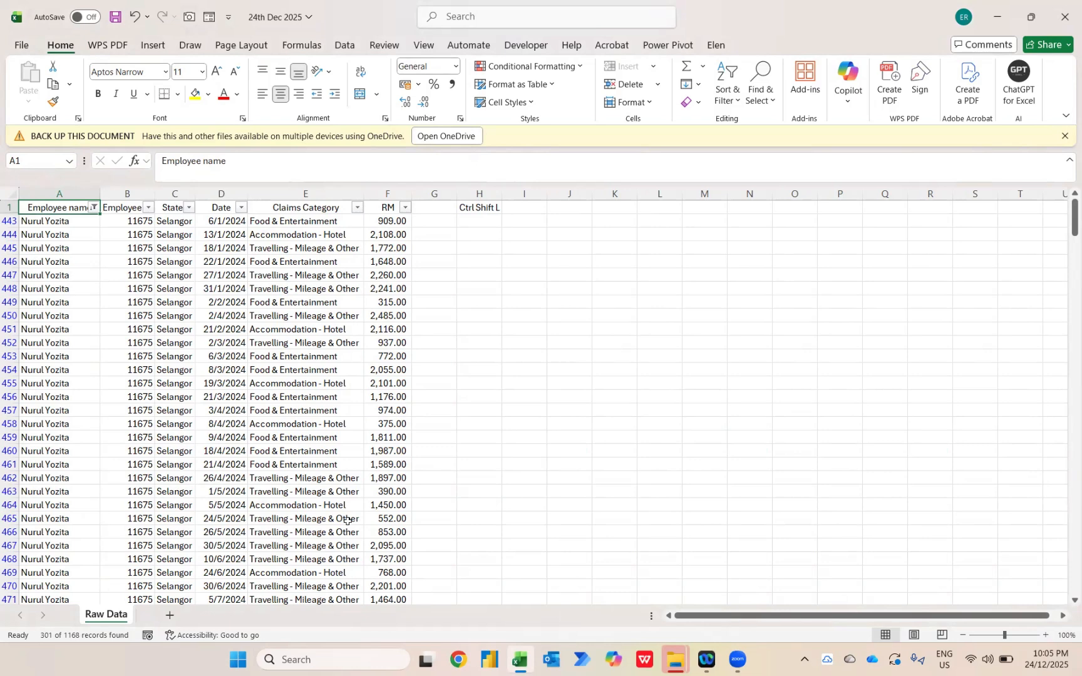
Refilter the Employee name column to names ending with N, using the wildcard search "*N".
key(alt+Down)
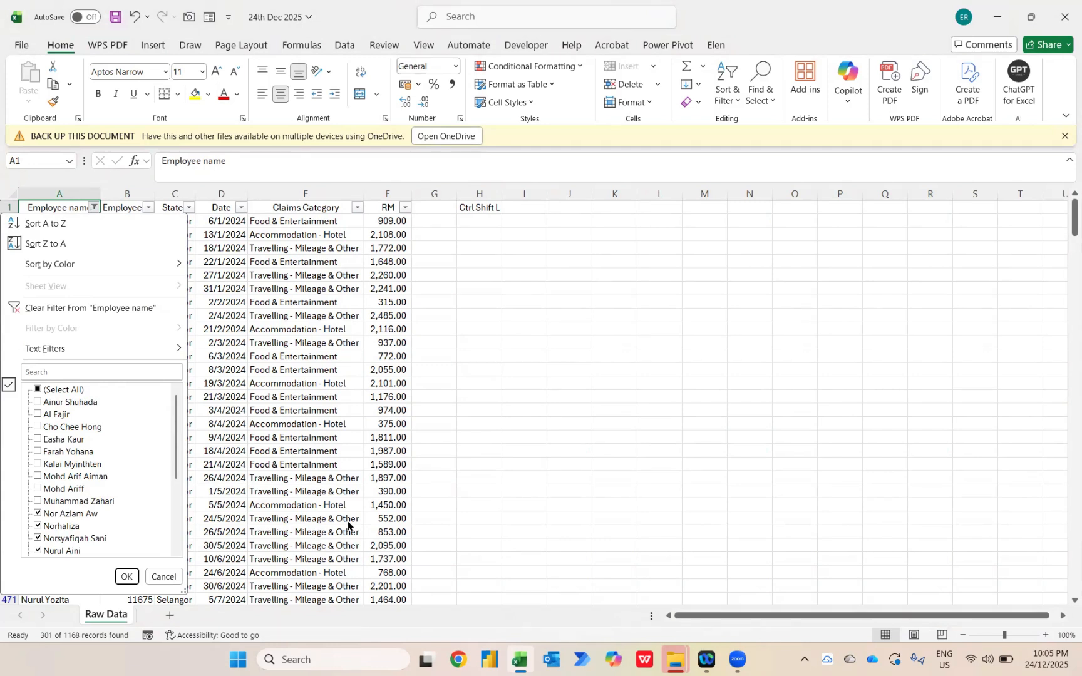
key(e)
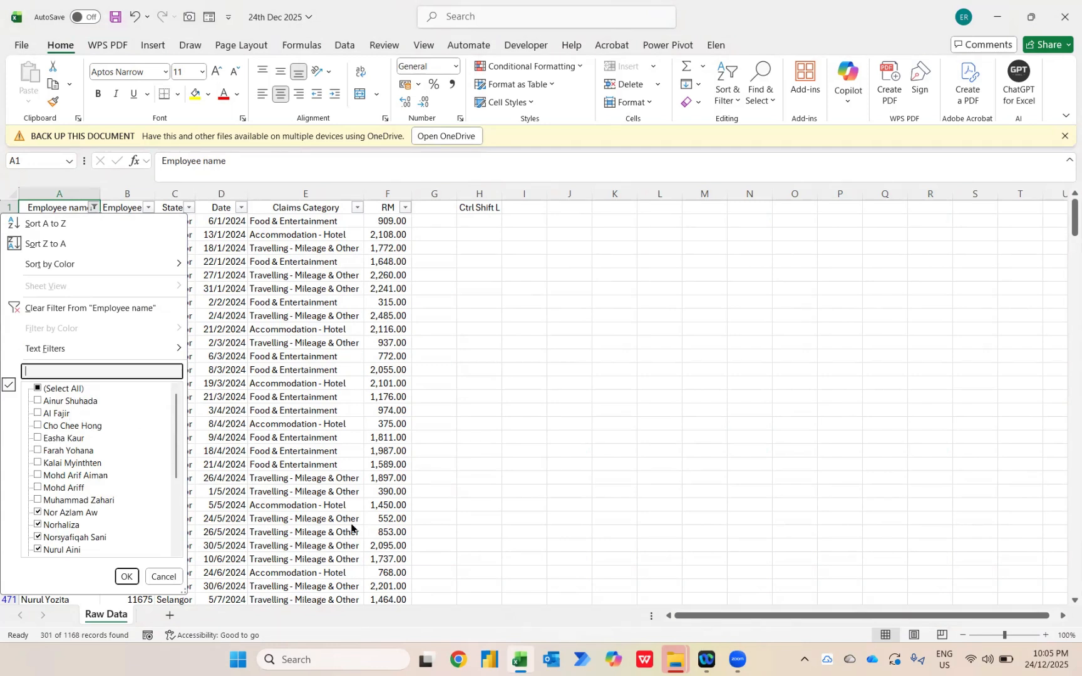
text(*N)
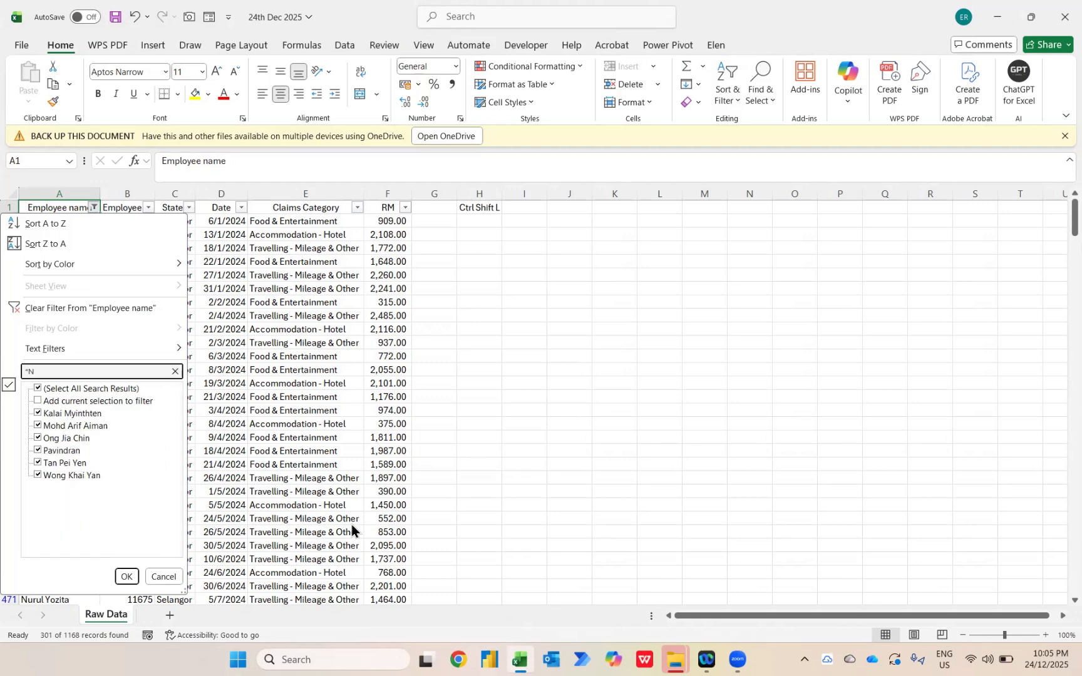
key(Return)
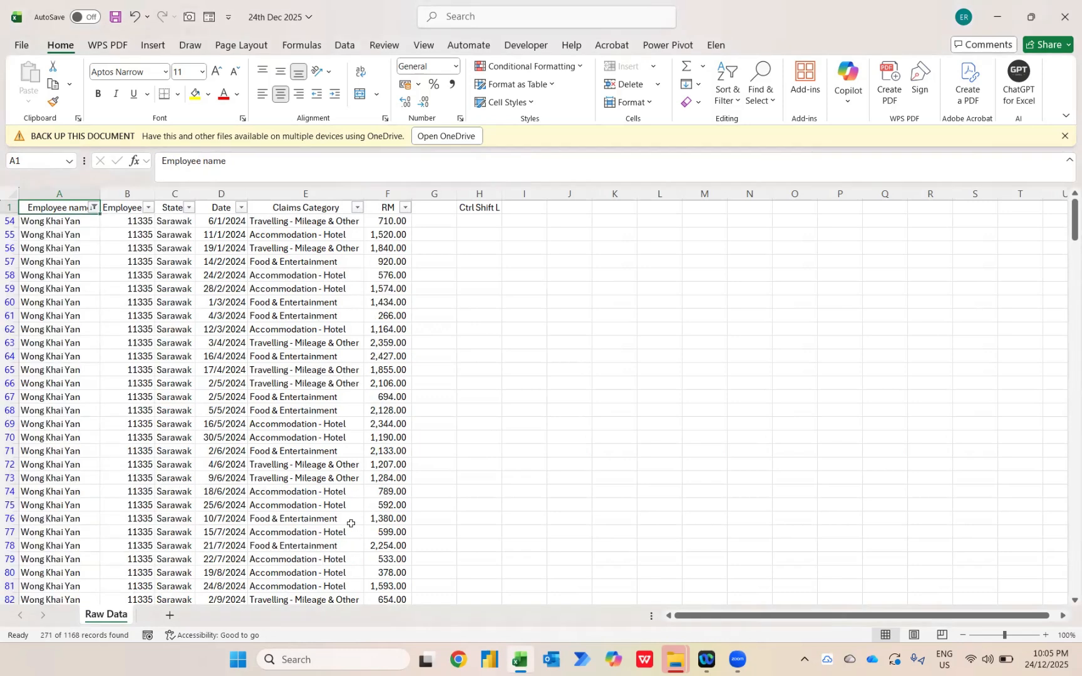
key(Down)
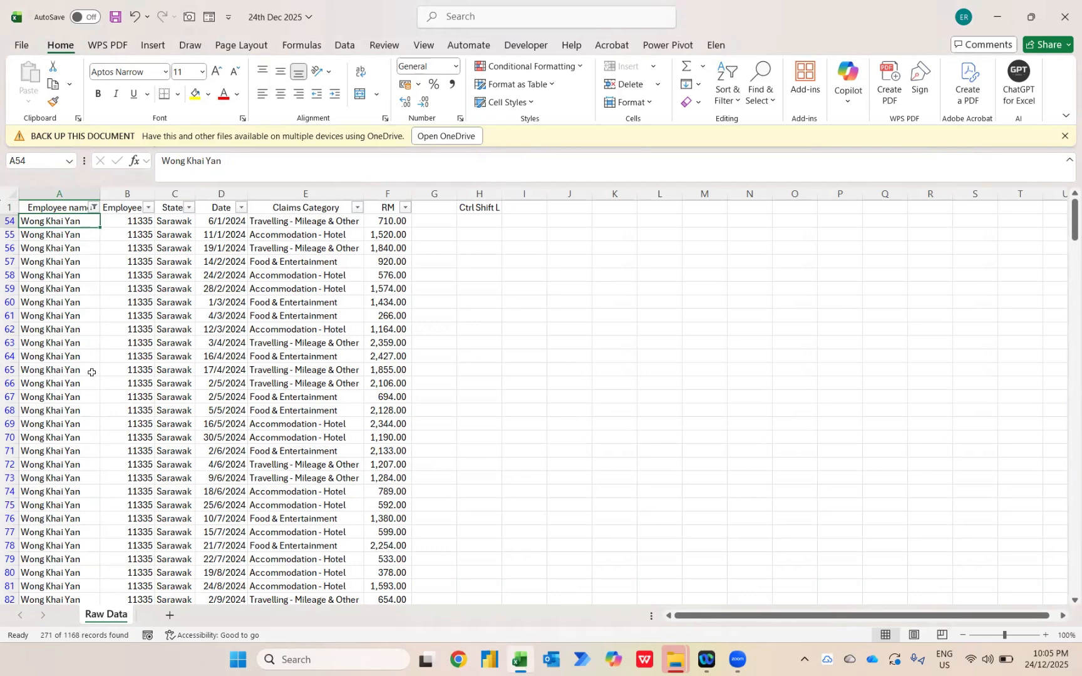
key(Up)
Clear the filter from the Employee name column and sort it from A to Z.
key(alt+Down)
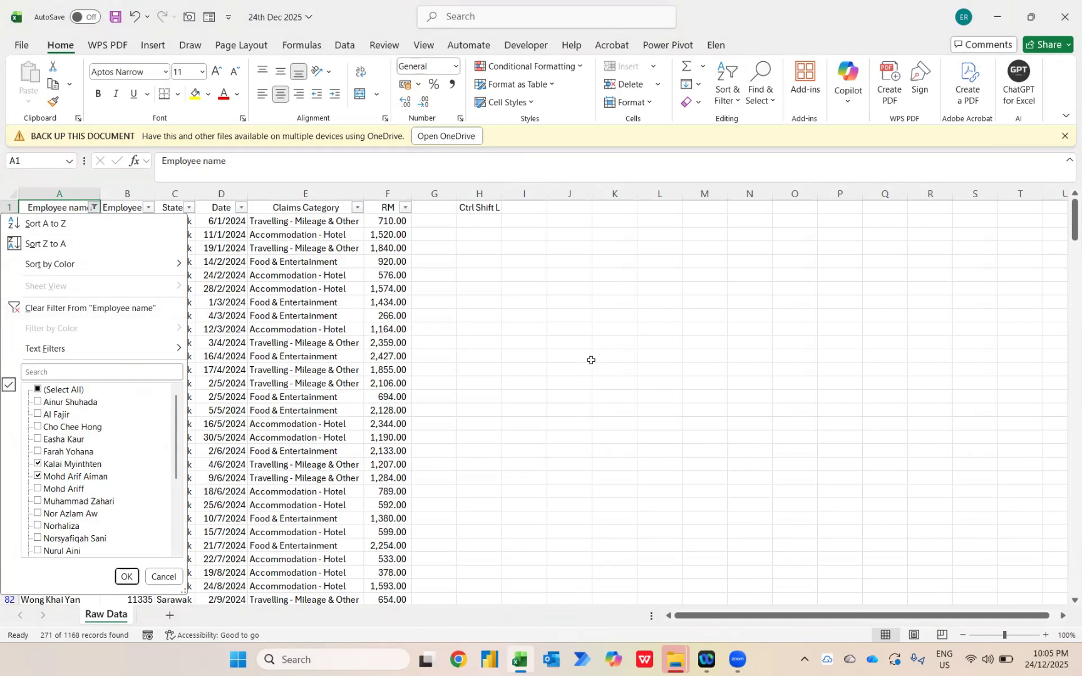
key(c)
key(alt+Down)
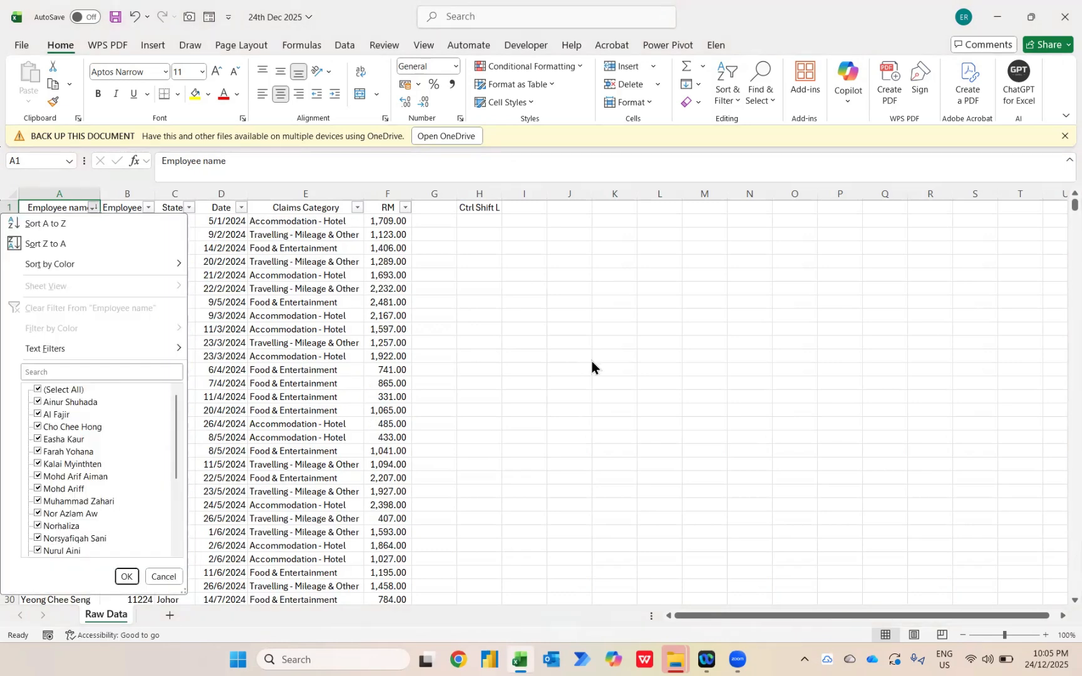
key(s)
Sort the claims data by the Date column from oldest to newest.
key(Right)
key(Right)
key(Right)
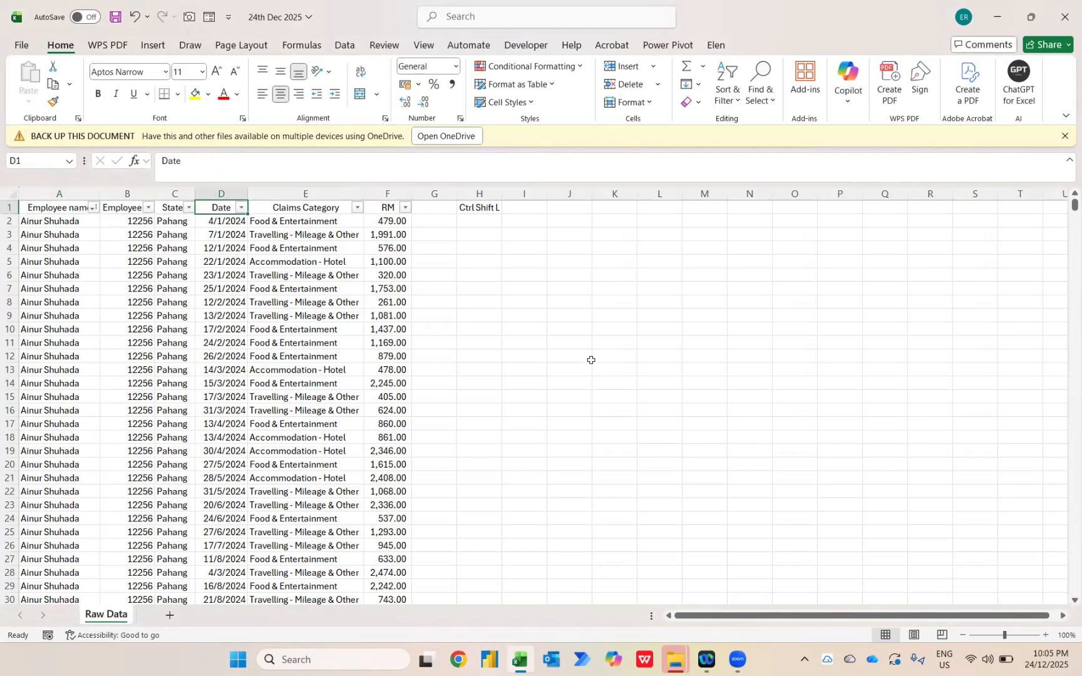
key(alt+Down)
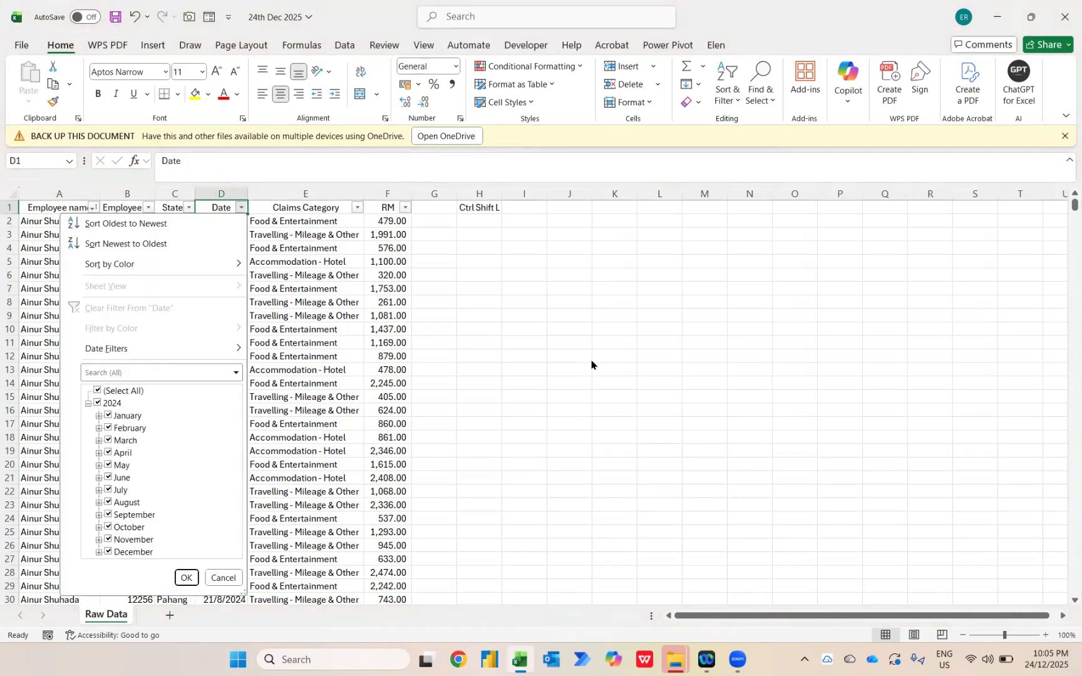
key(s)
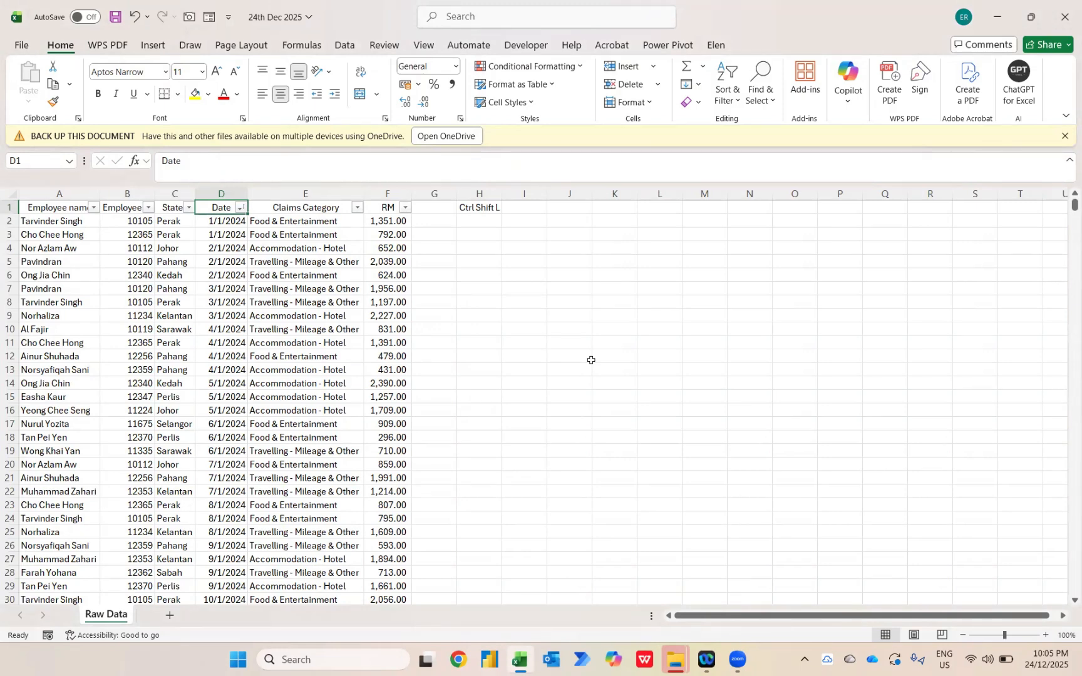
Select the whole Date column of the claims data and replace every 2024 with 2025.
key(Left)
key(Right)
key(ctrl+shift+Down)
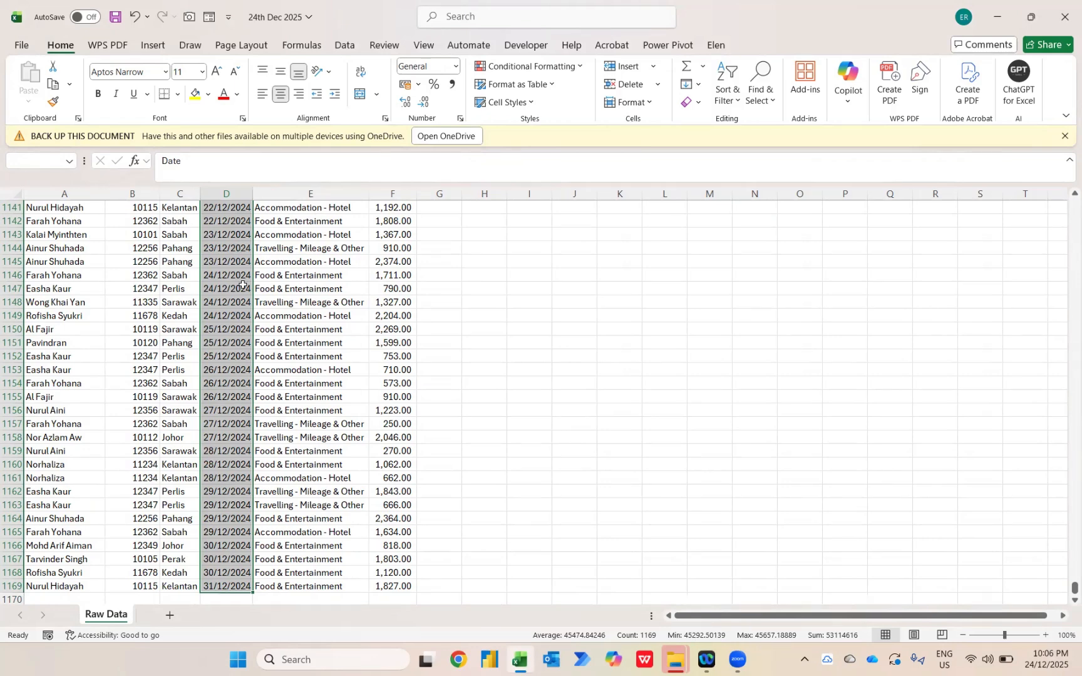
key(ctrl+h)
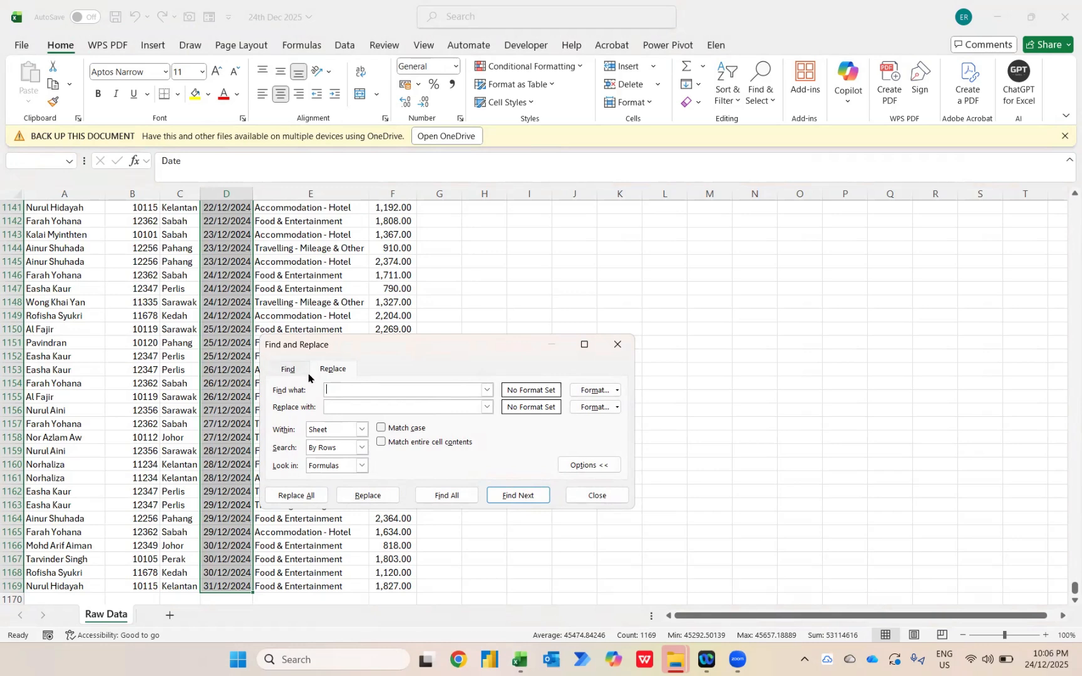
text(2024)
text(2025)
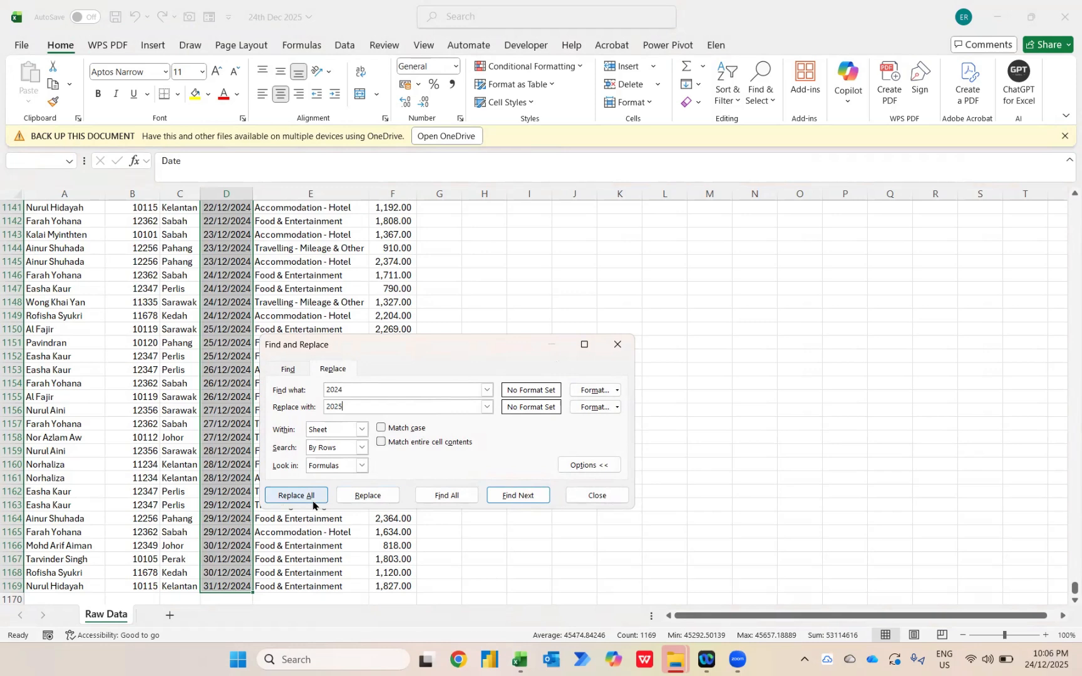
text(A)
key(BackSpace)
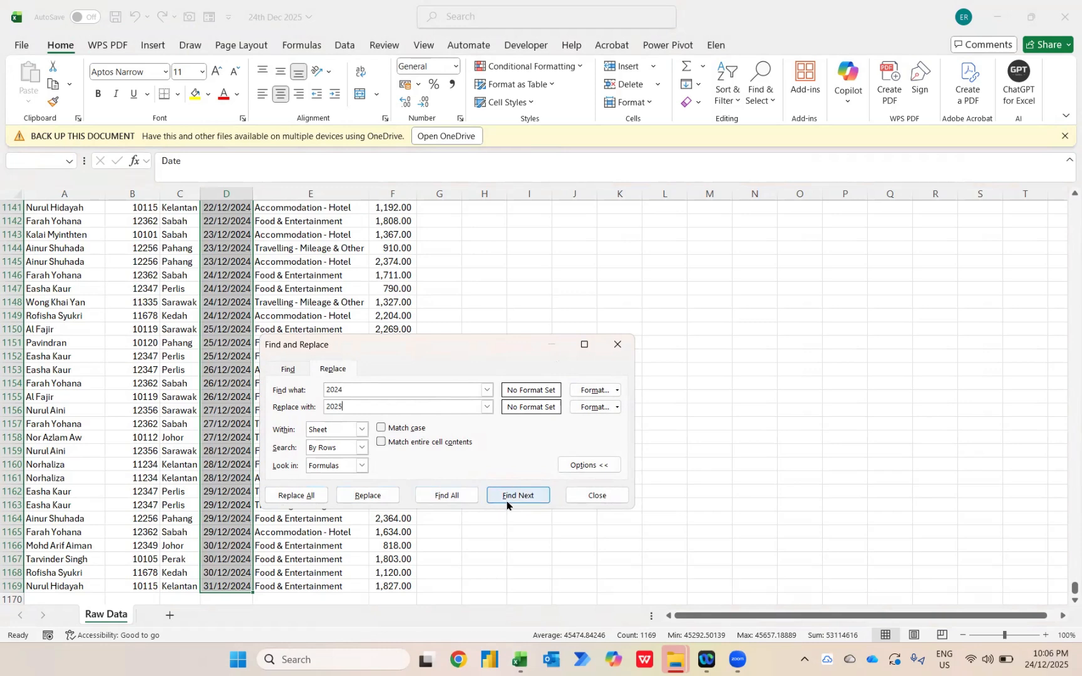
key(alt+a)
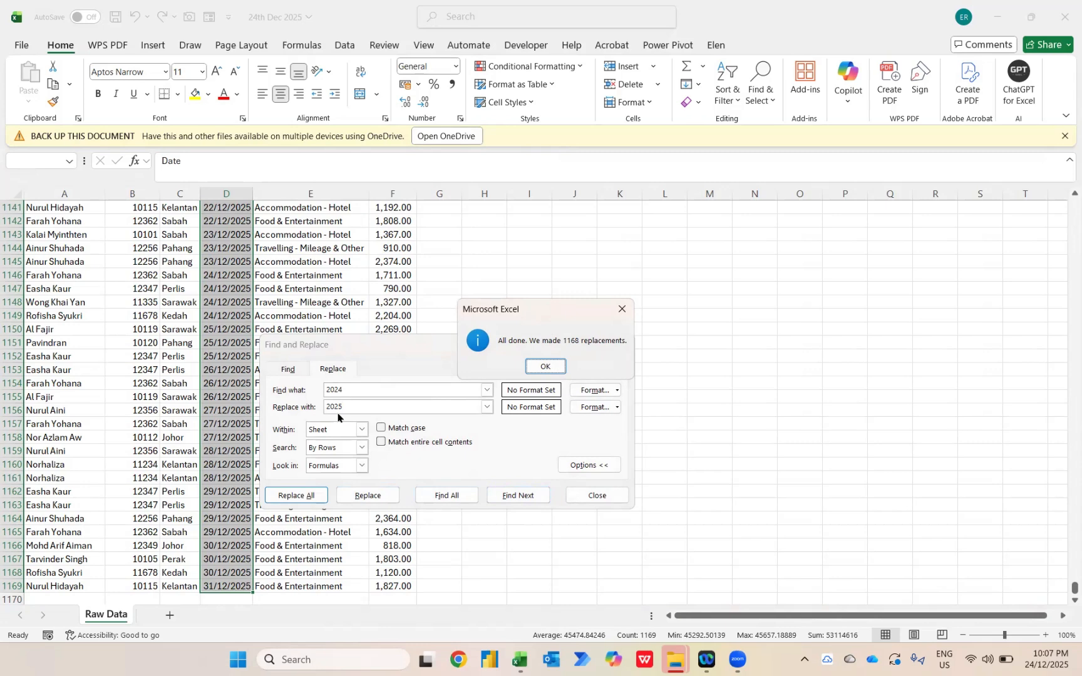
key(Return)
key(Escape)
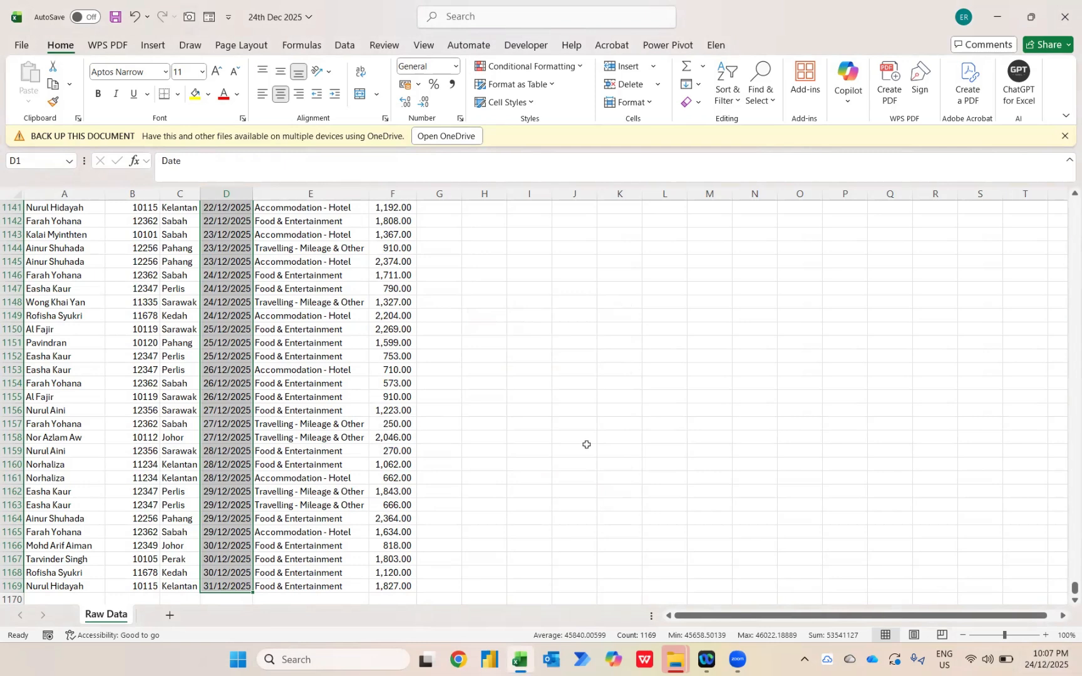
Return to the Date header and filter the column with the Today date filter.
key(Up)
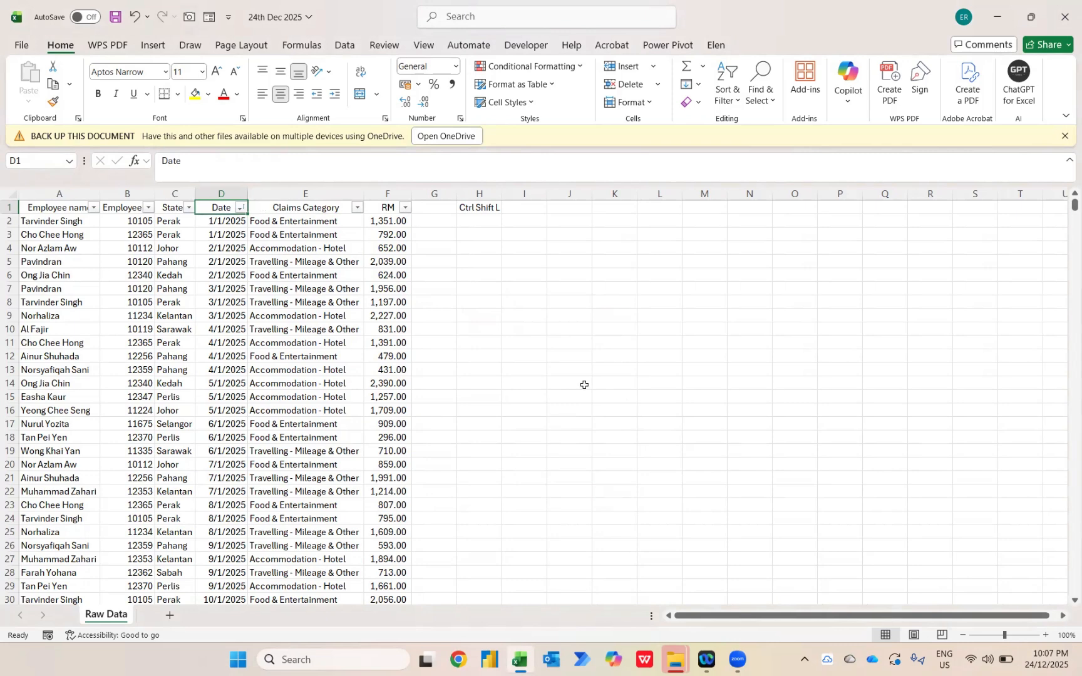
key(alt+Down)
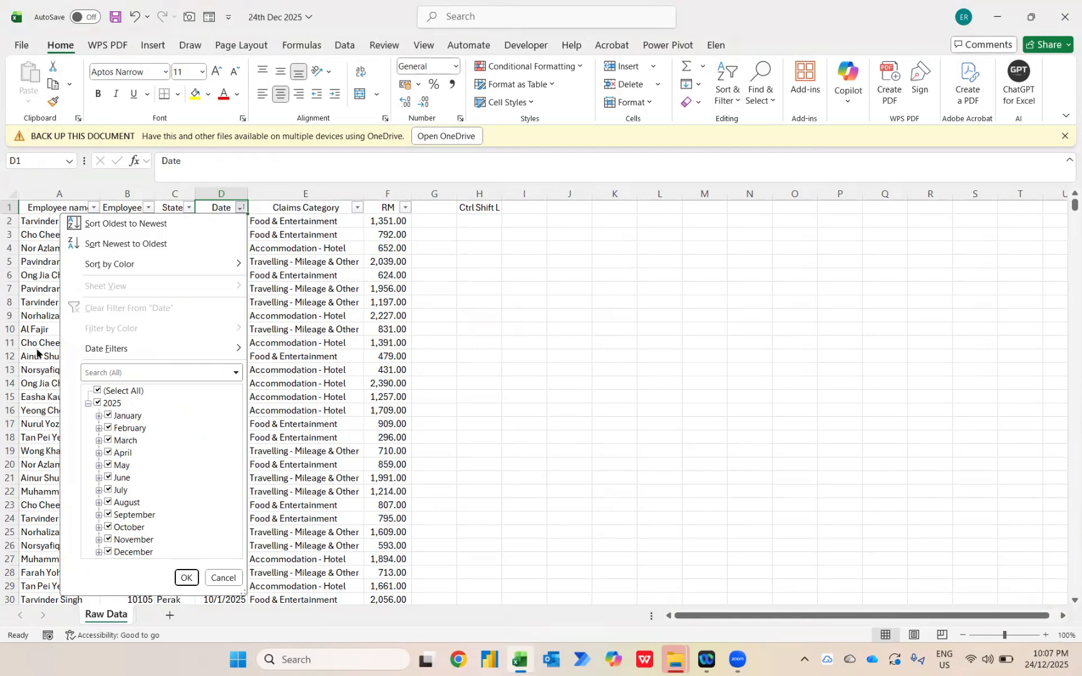
key(f)
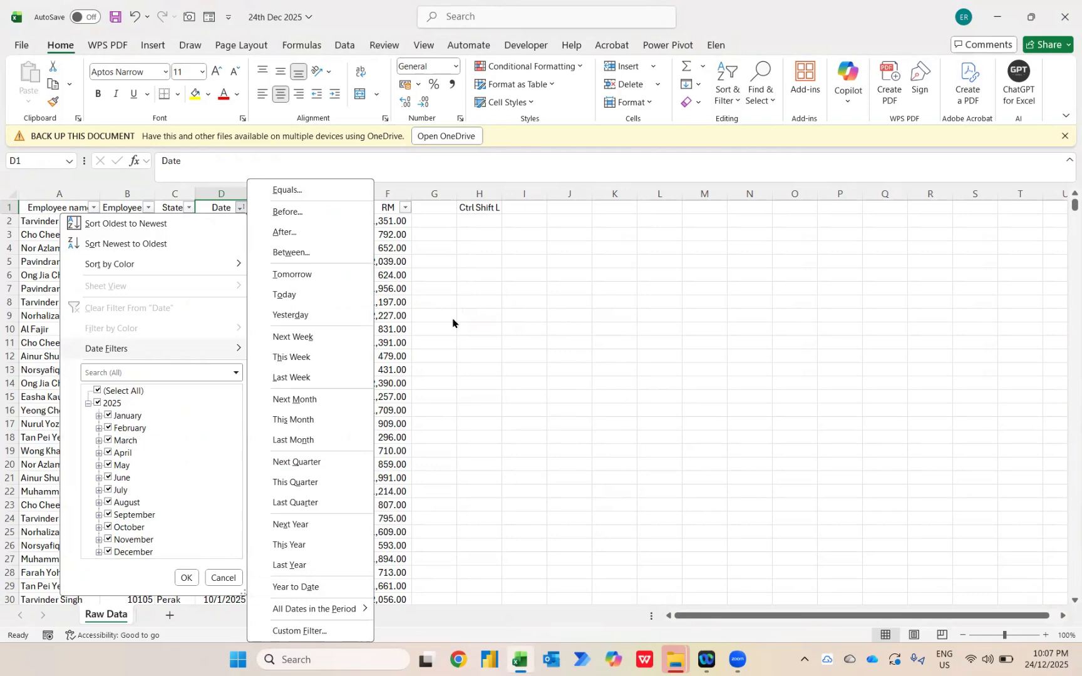
click(683, 387)
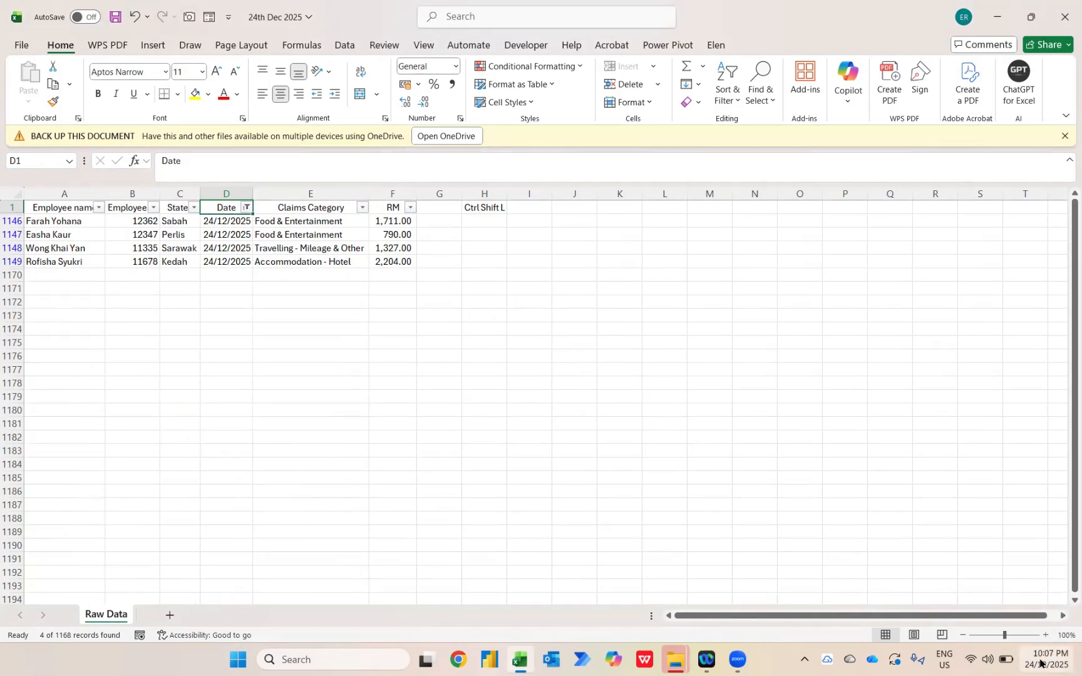
Change the Date column's filter to the Next Week date filter.
key(alt+Down)
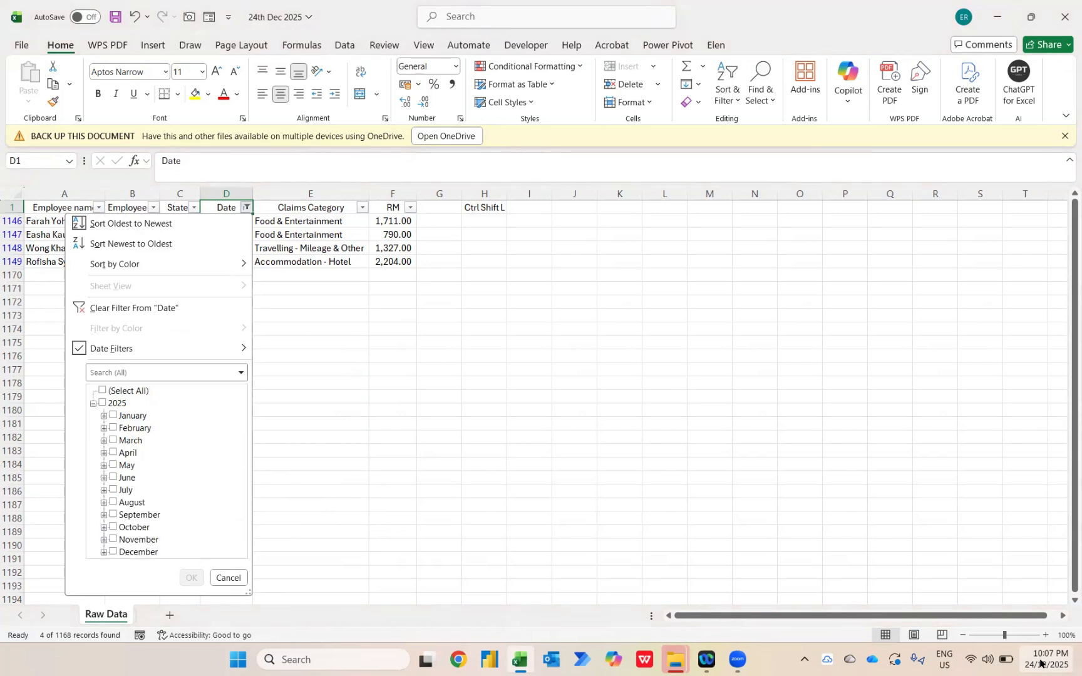
key(f)
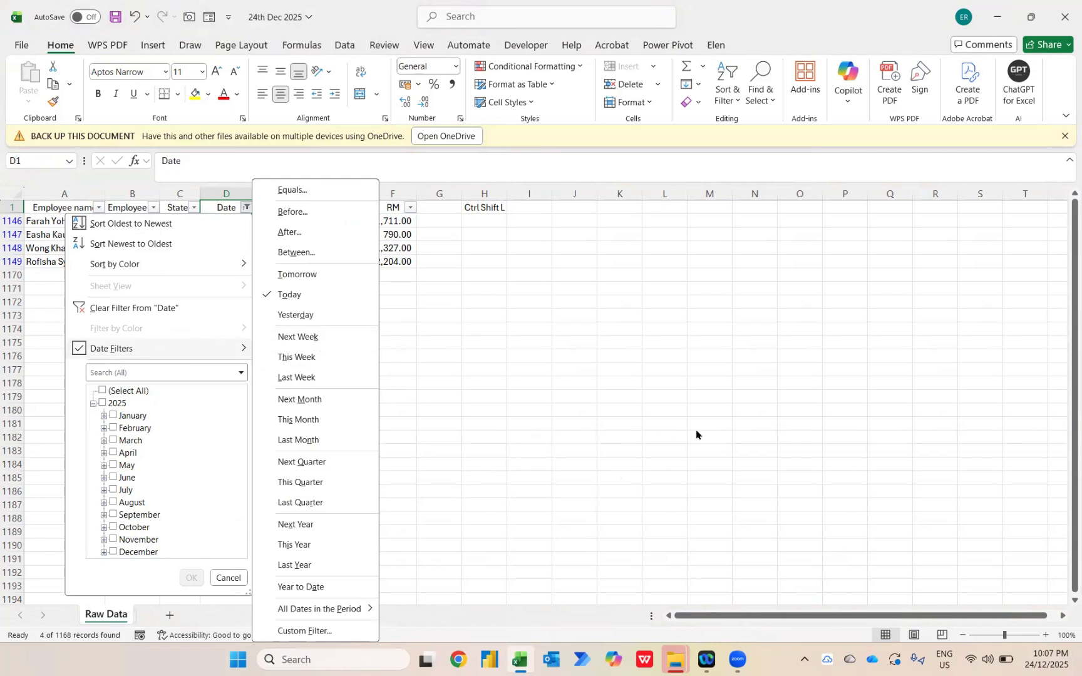
key(k)
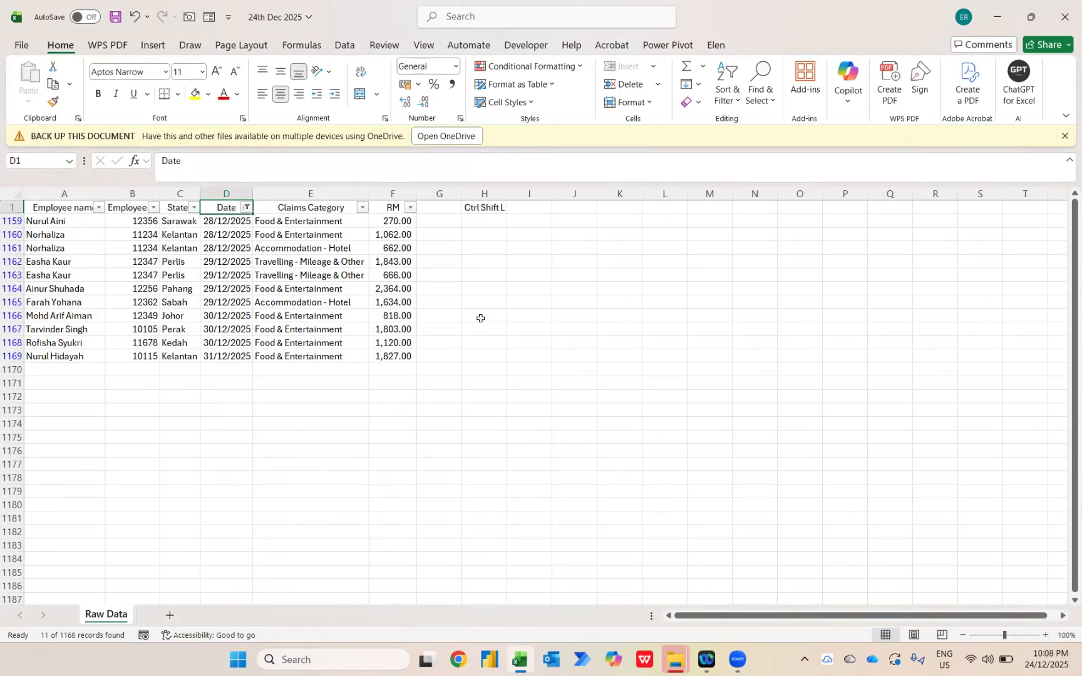
Change the Date column's filter to the Last Month date filter.
key(alt+Down)
key(f)
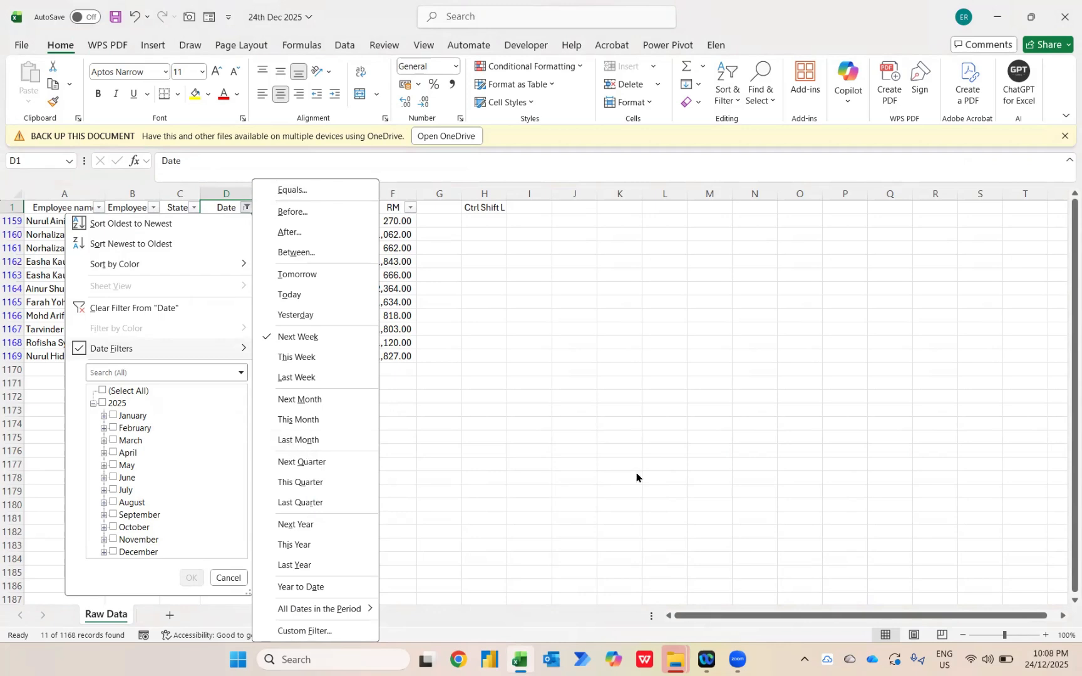
key(n)
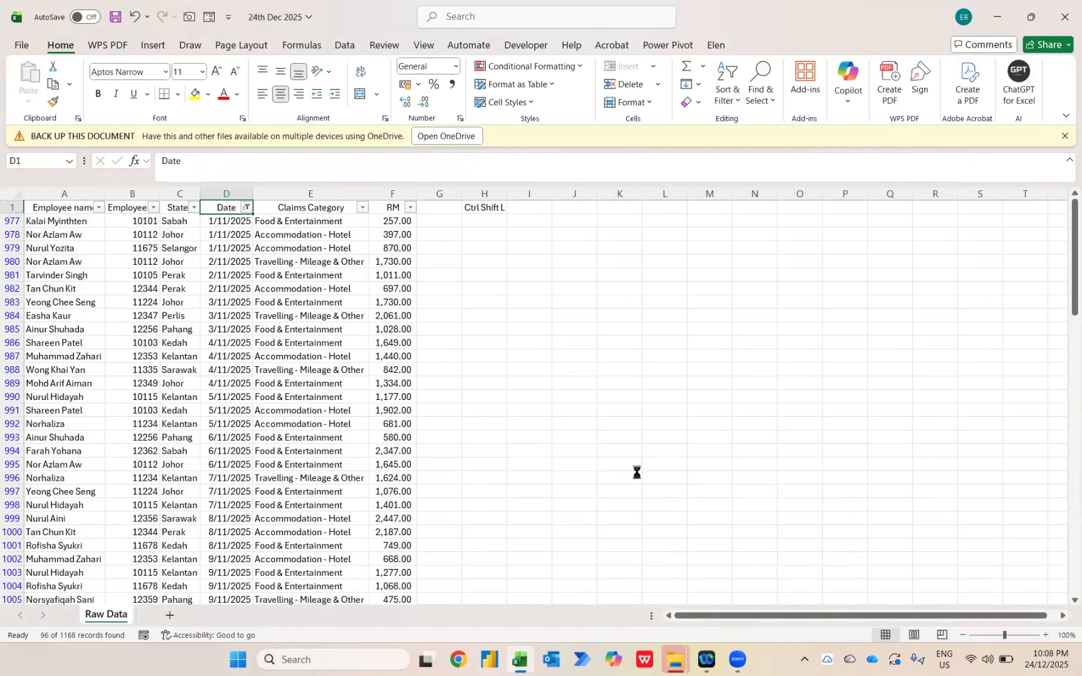
Start a Between date filter on the Date column and set its start condition to after or equal to 10/8/2025.
key(alt+Down)
key(f)
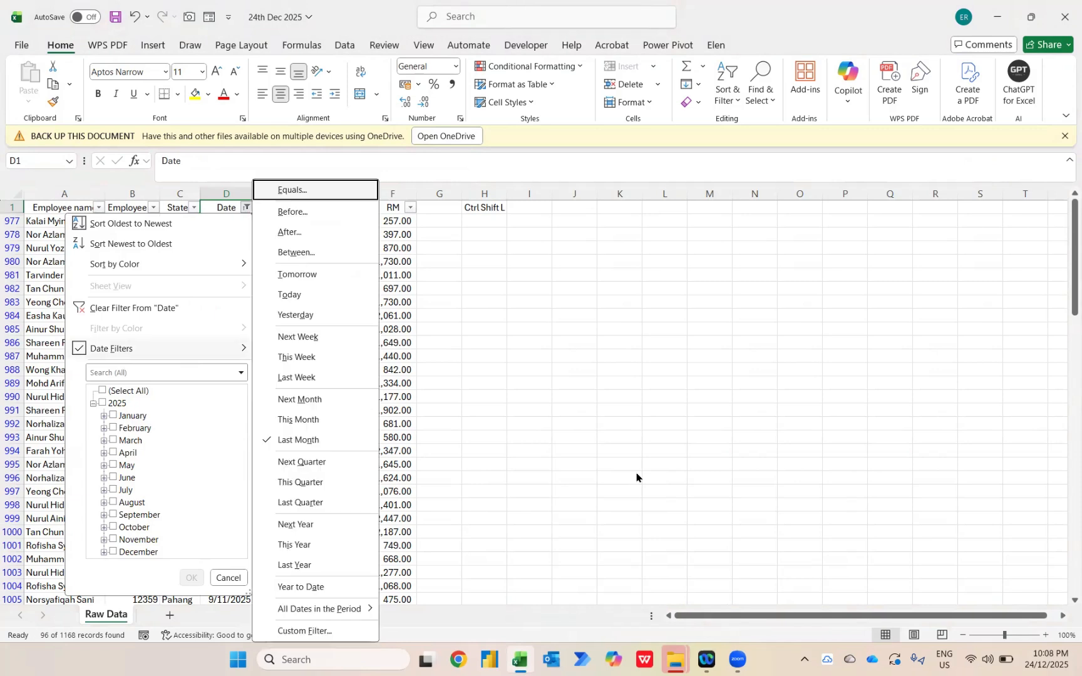
key(Down)
key(Down)
key(Down)
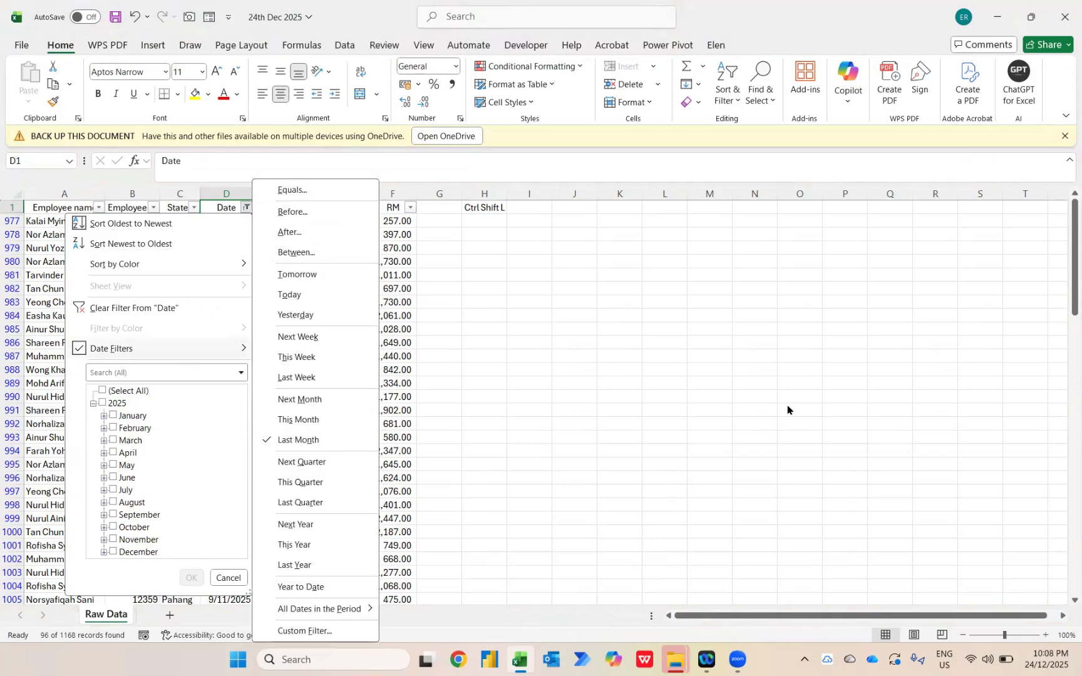
key(Return)
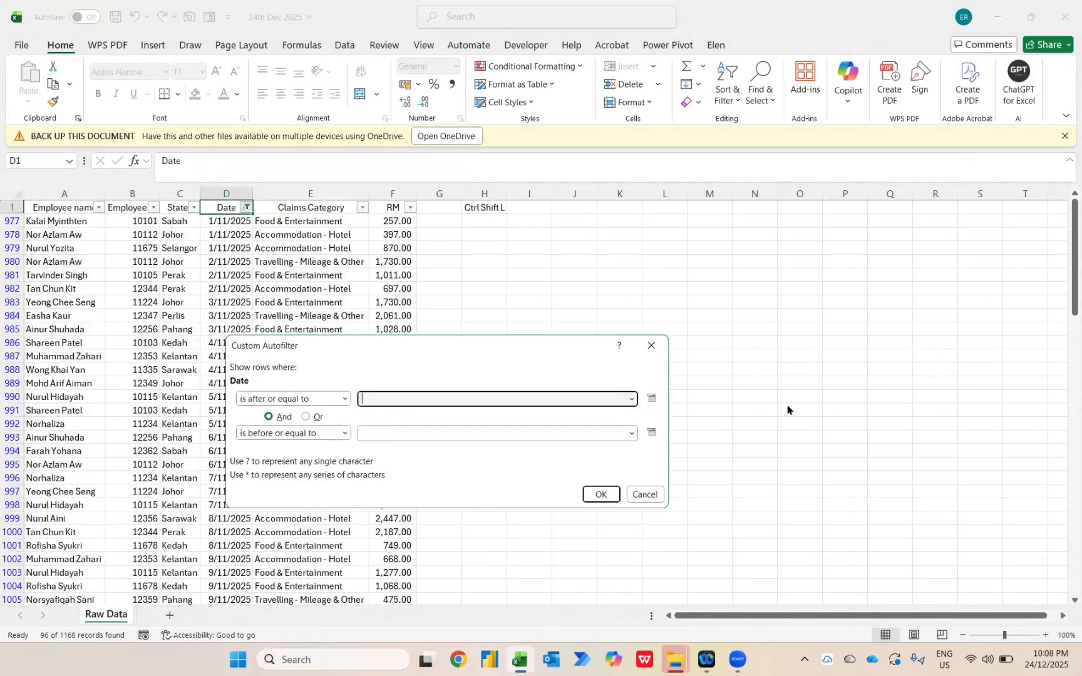
click(650, 399)
click(654, 415)
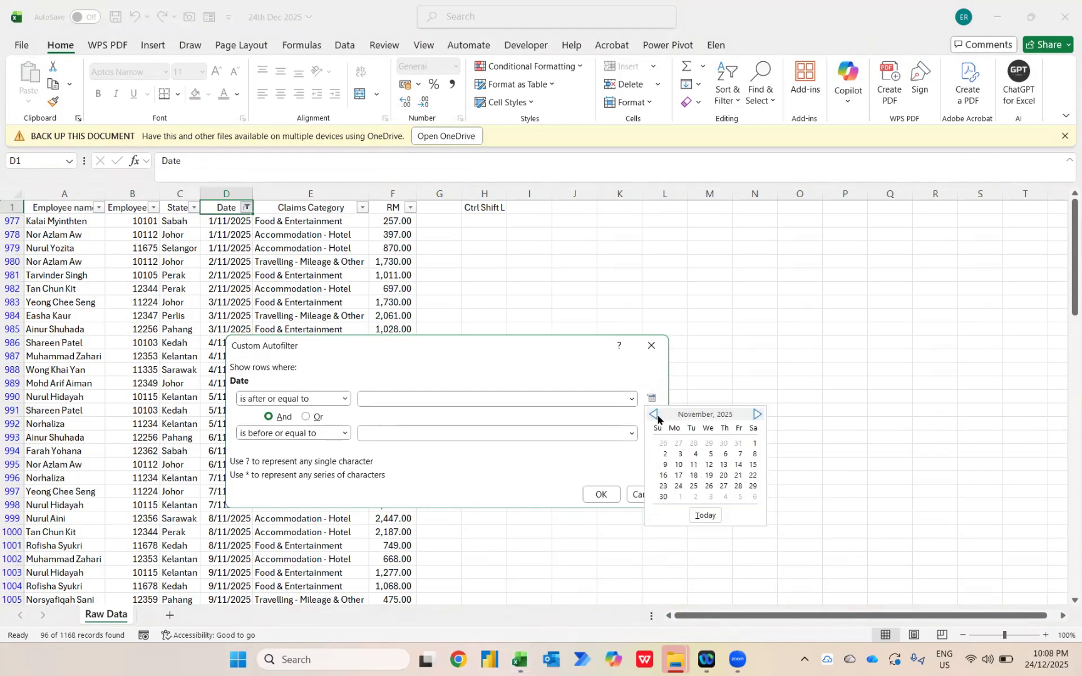
click(655, 415)
click(655, 415)
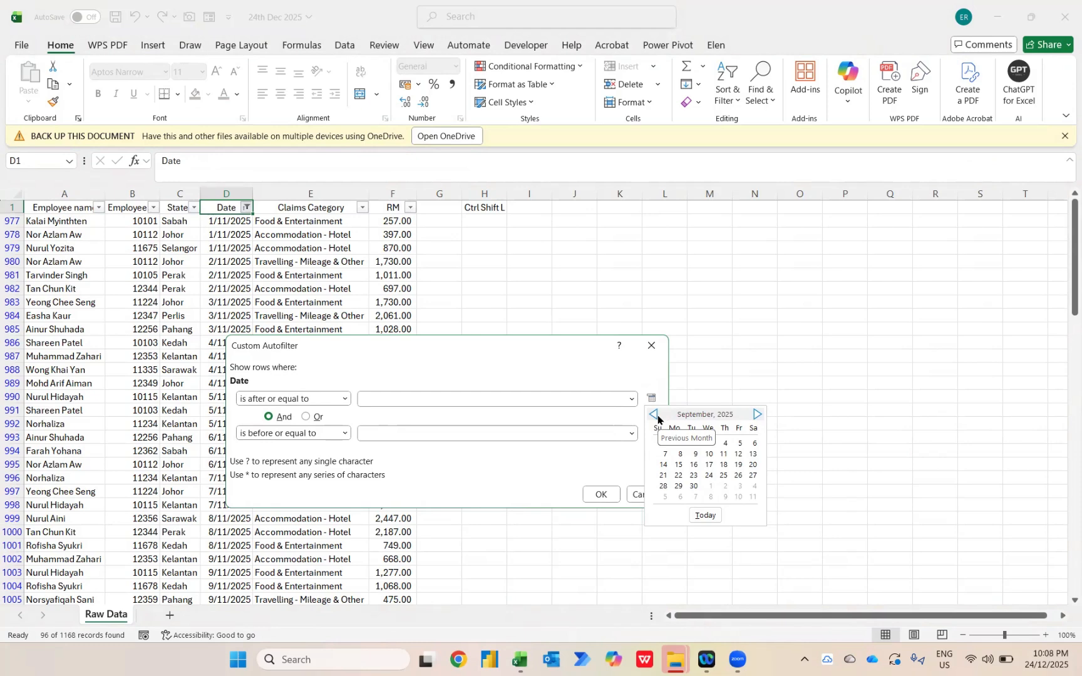
click(656, 415)
click(655, 466)
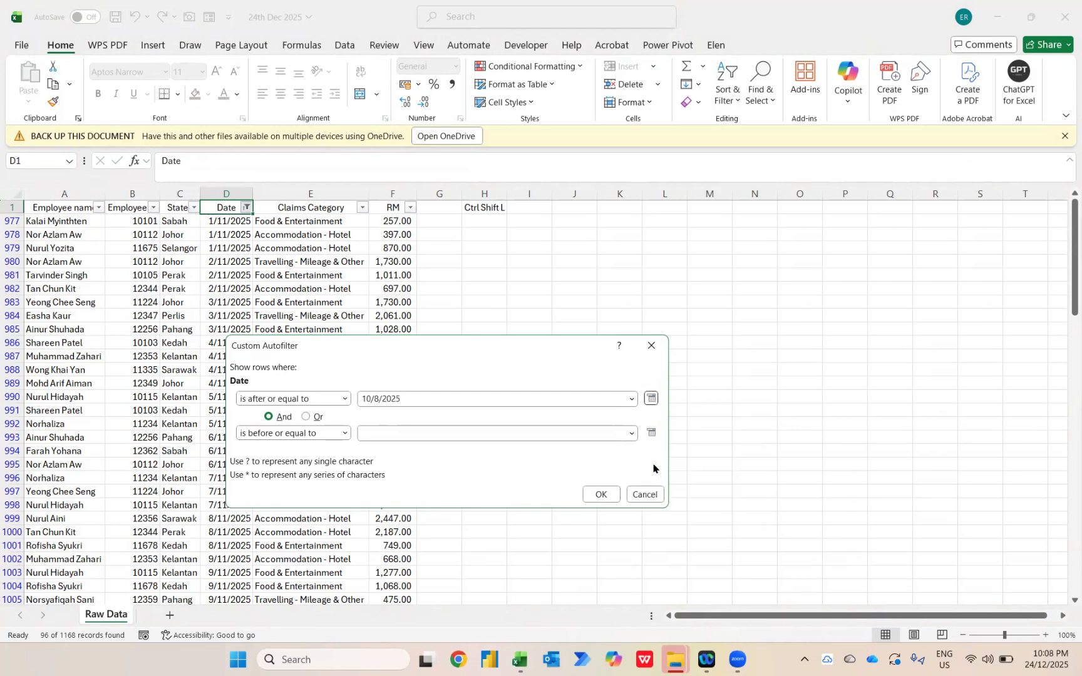
Set the Between filter's end condition to before or equal to 1/9/2025, apply it, and check the last filtered date.
click(651, 433)
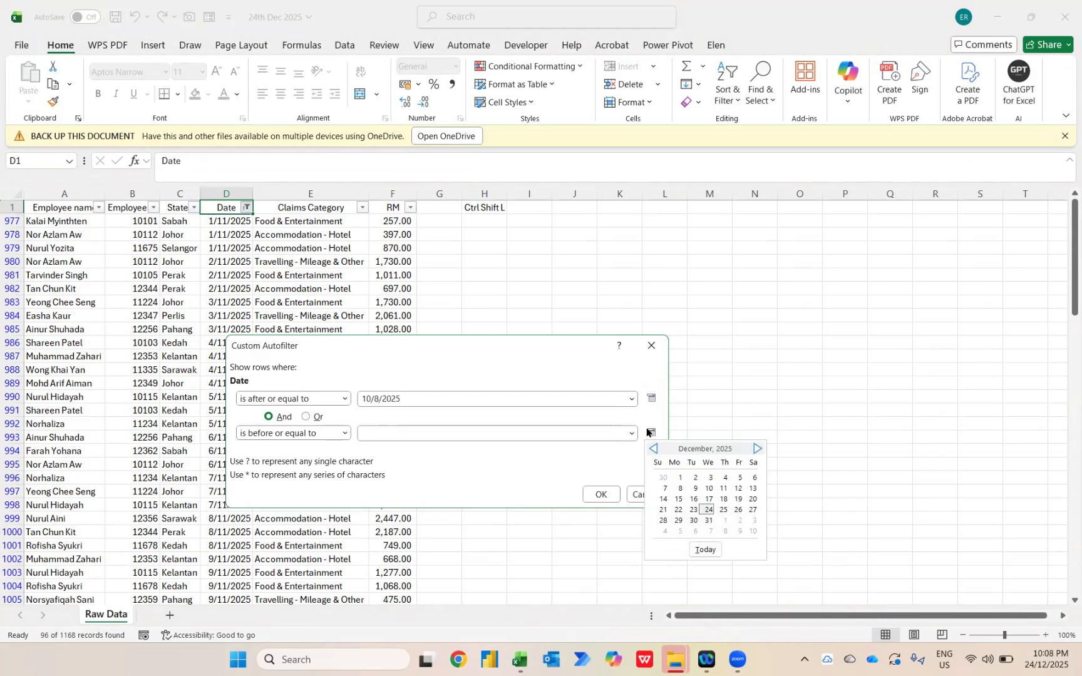
click(655, 452)
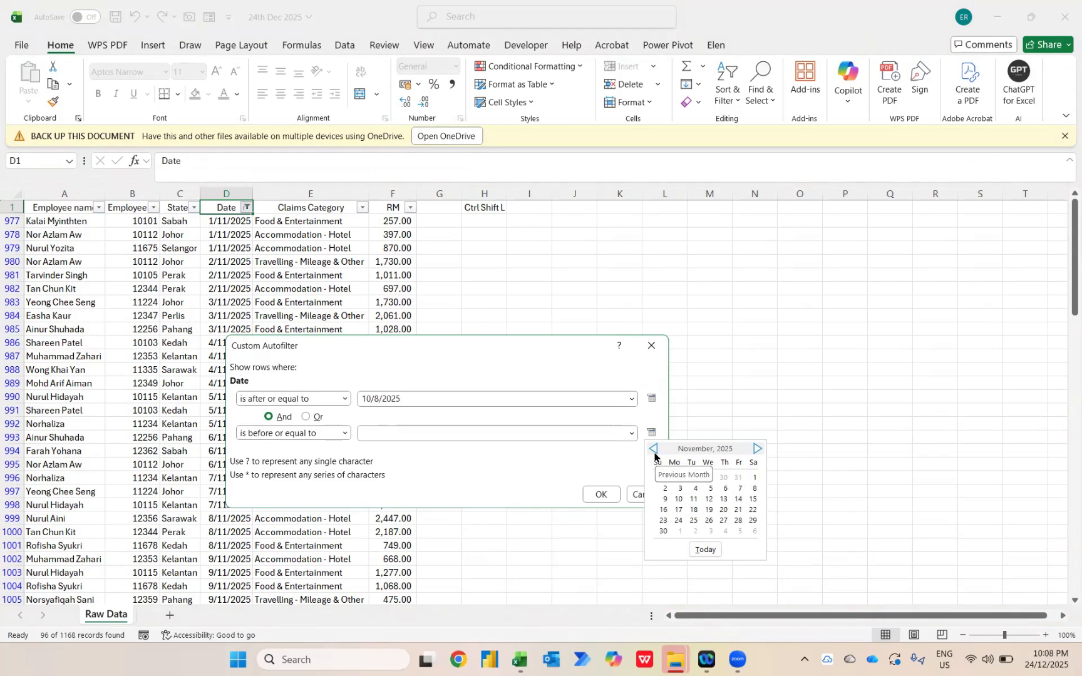
click(654, 452)
click(654, 452)
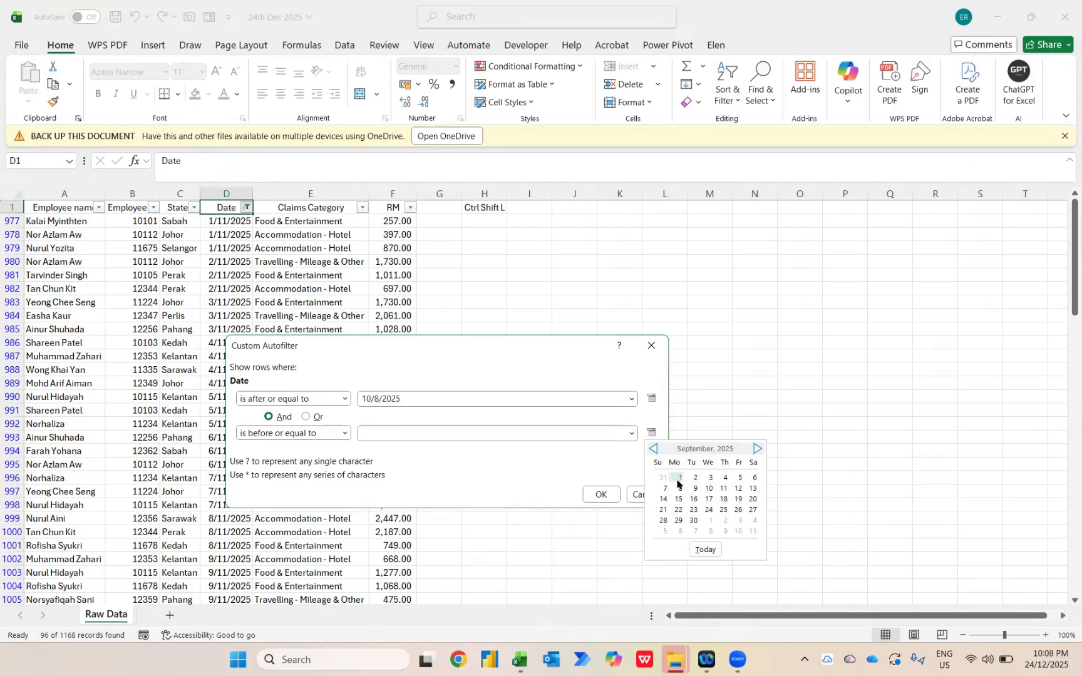
click(680, 478)
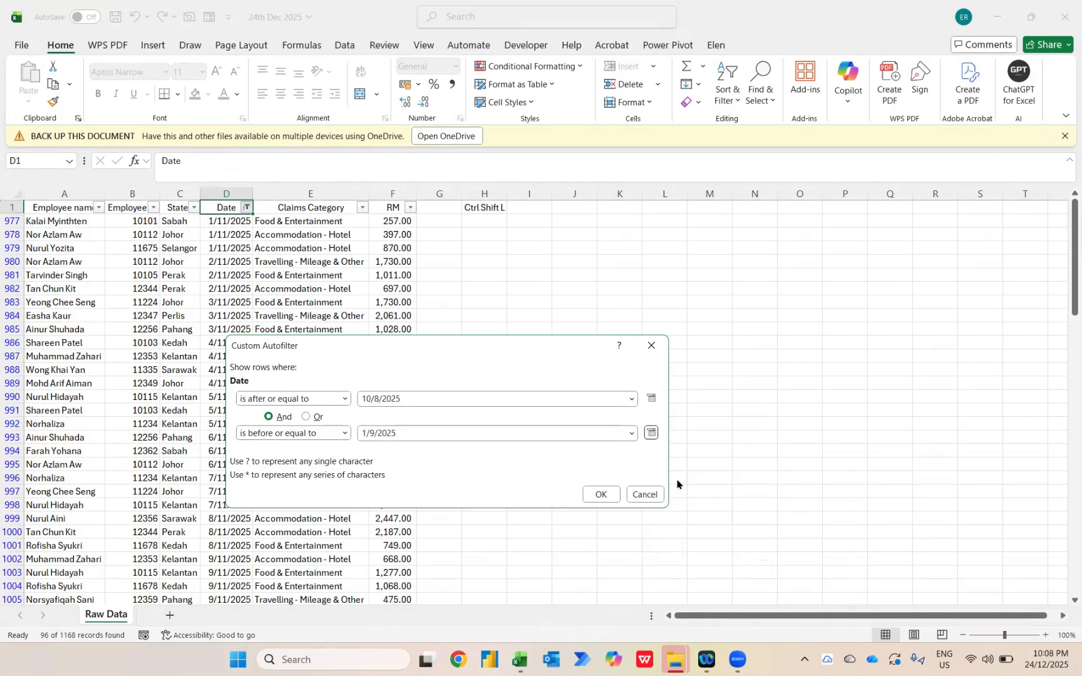
click(599, 496)
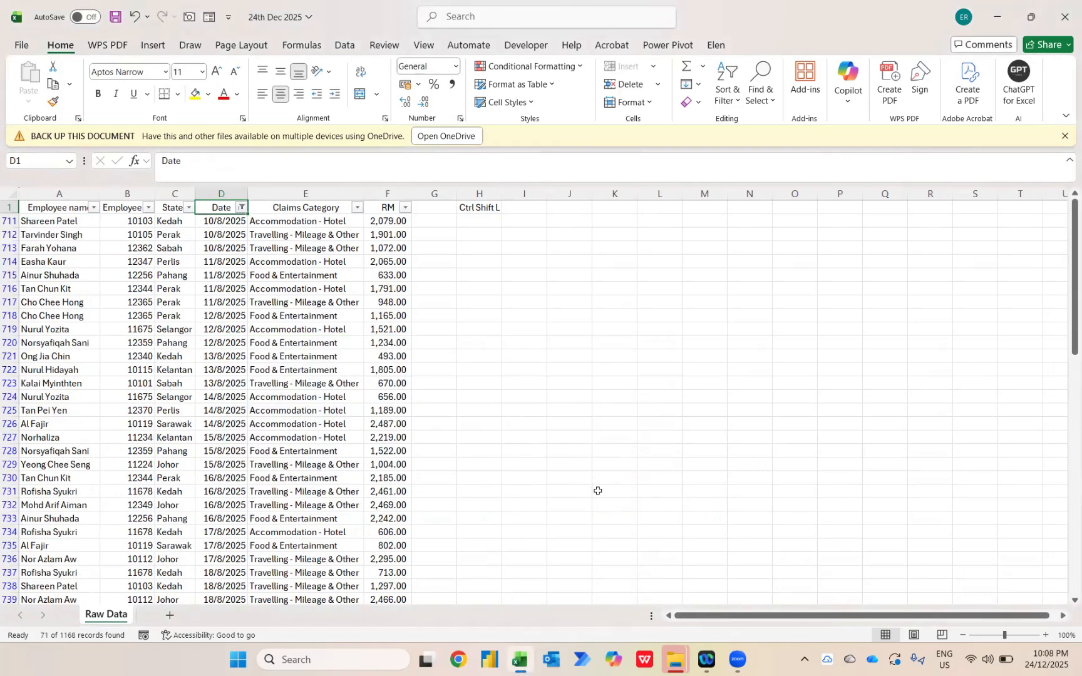
key(ctrl+Down)
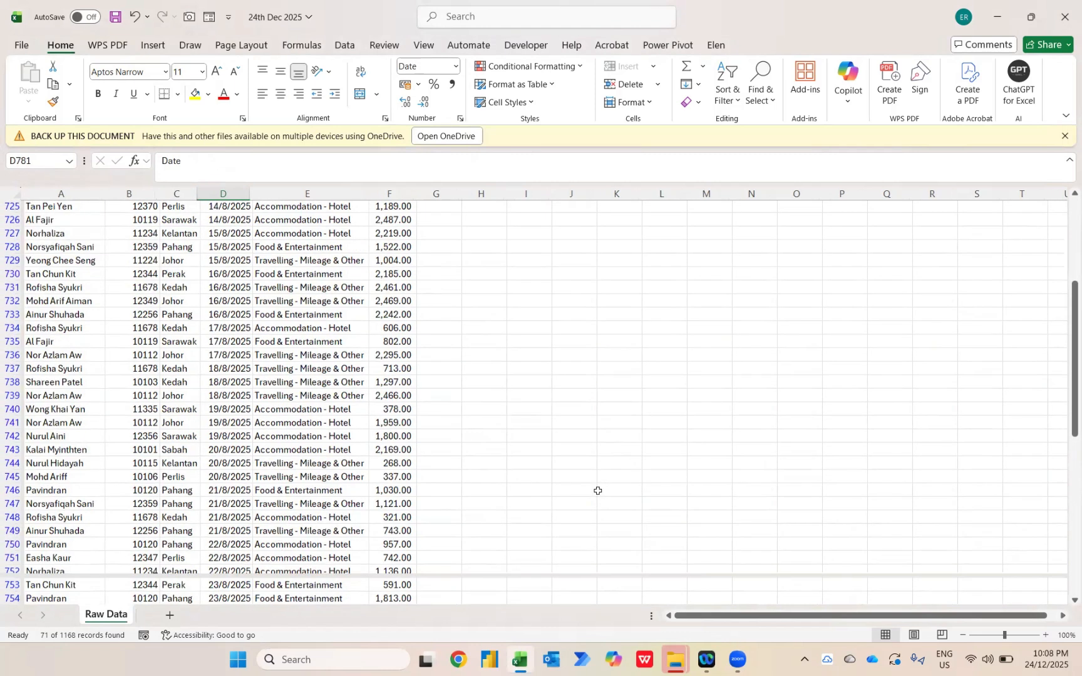
key(ctrl+Up)
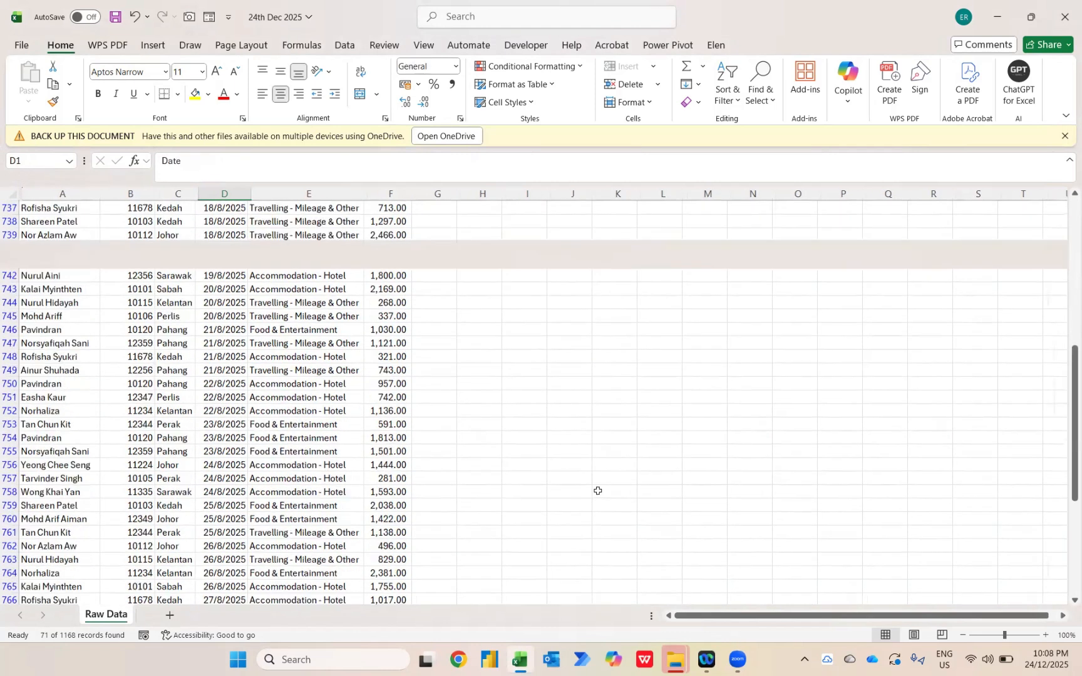
Change the Date column's Between filter so its end condition is before or equal to 11/9/2025.
key(alt+Down)
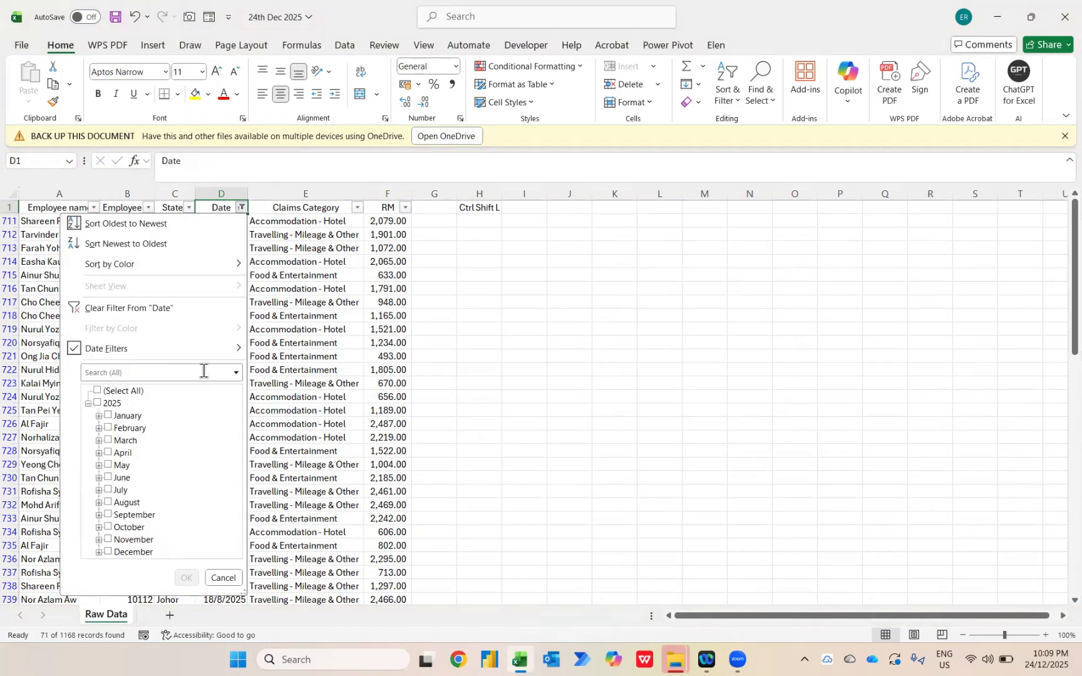
key(f)
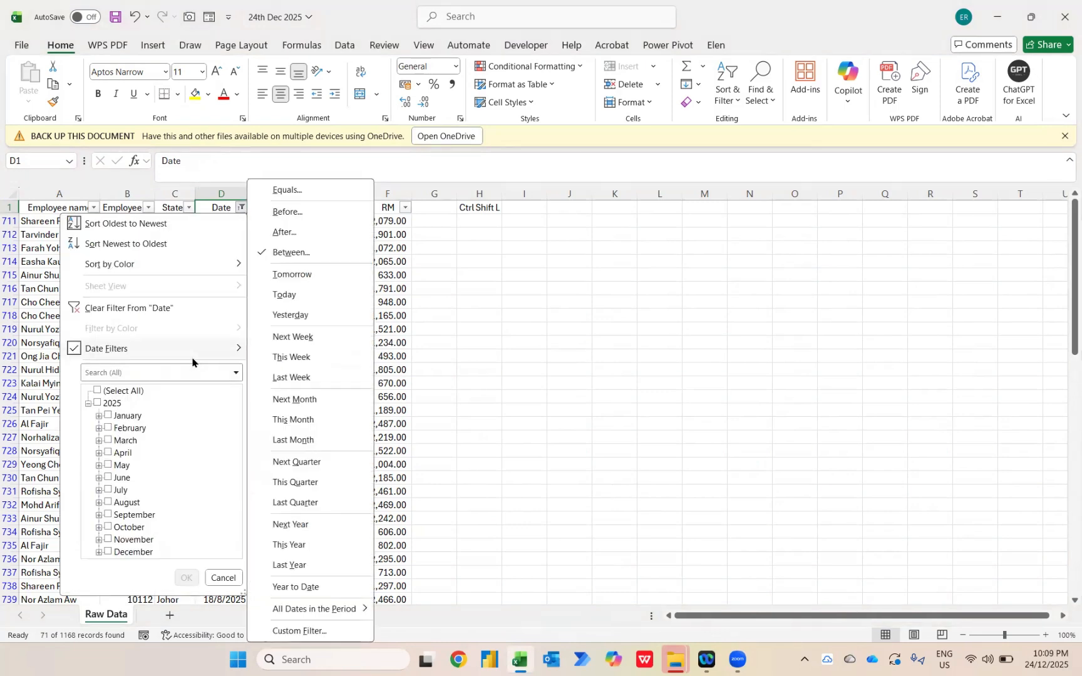
click(299, 253)
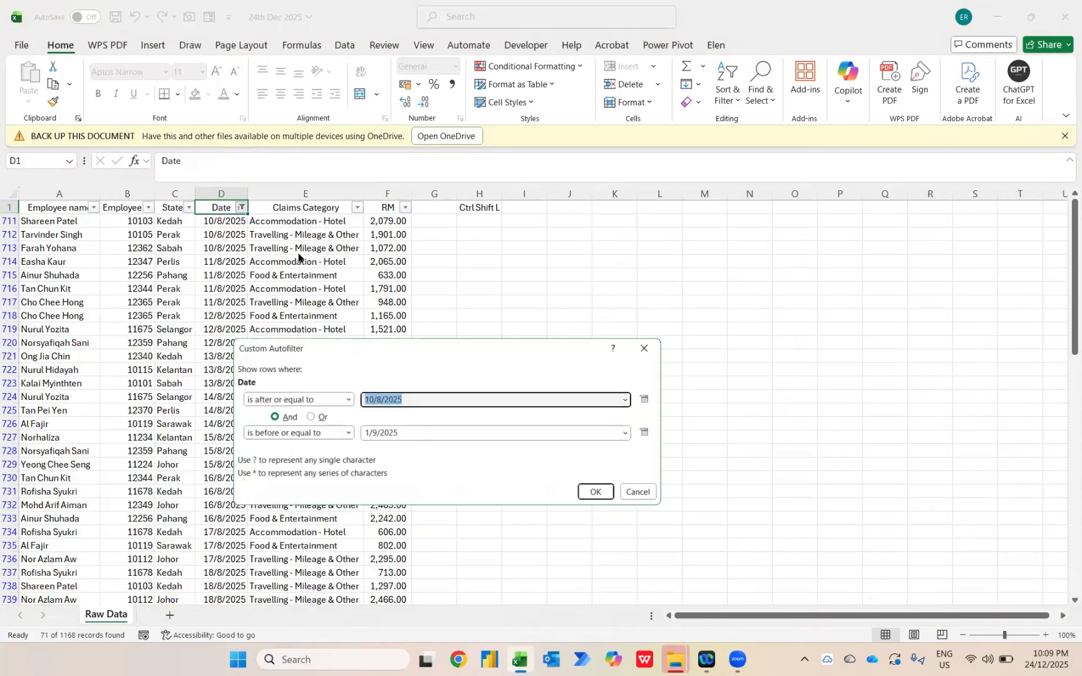
click(362, 431)
key(Left)
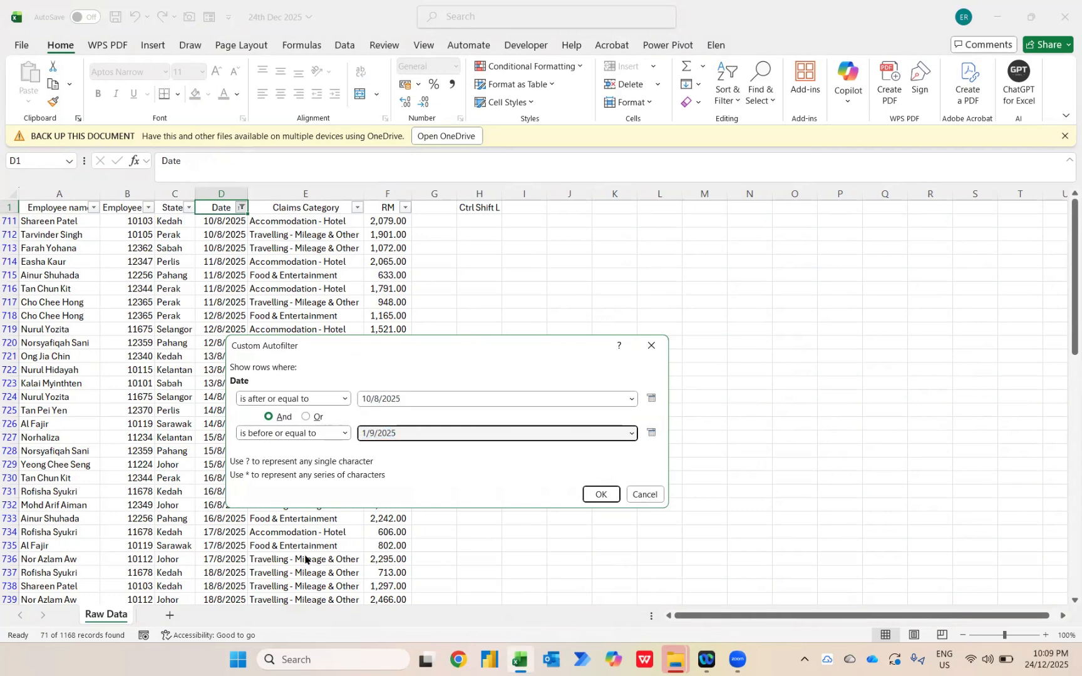
key(Right)
text(1)
click(598, 495)
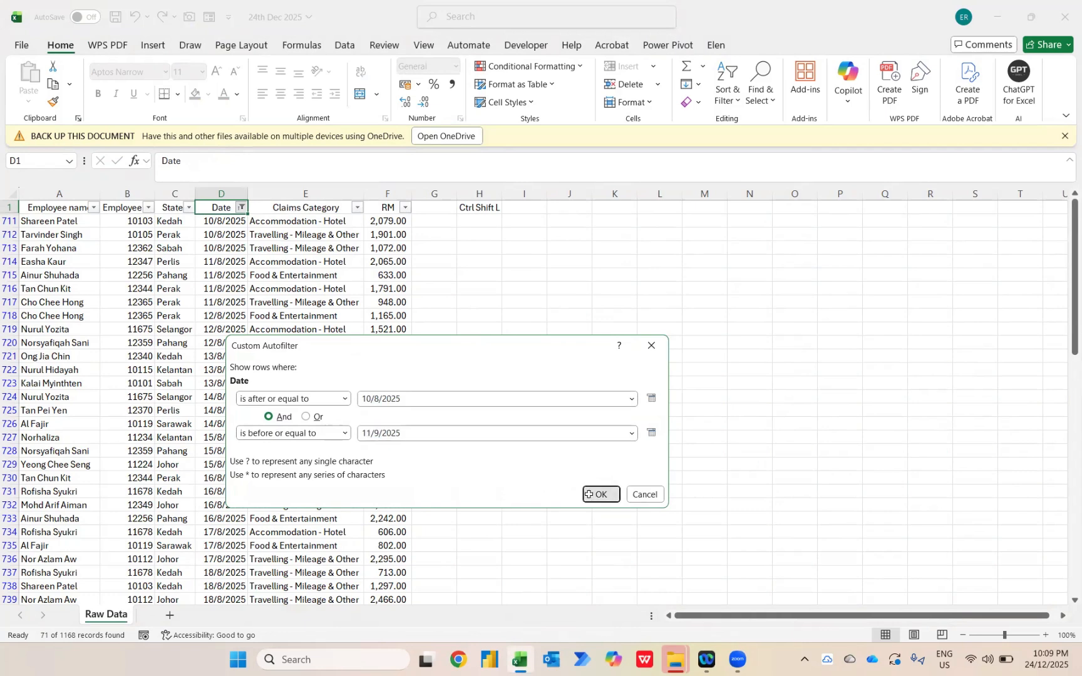
Check the last date in the filtered list, return to the Date header and clear the Date column's filter.
key(ctrl+Down)
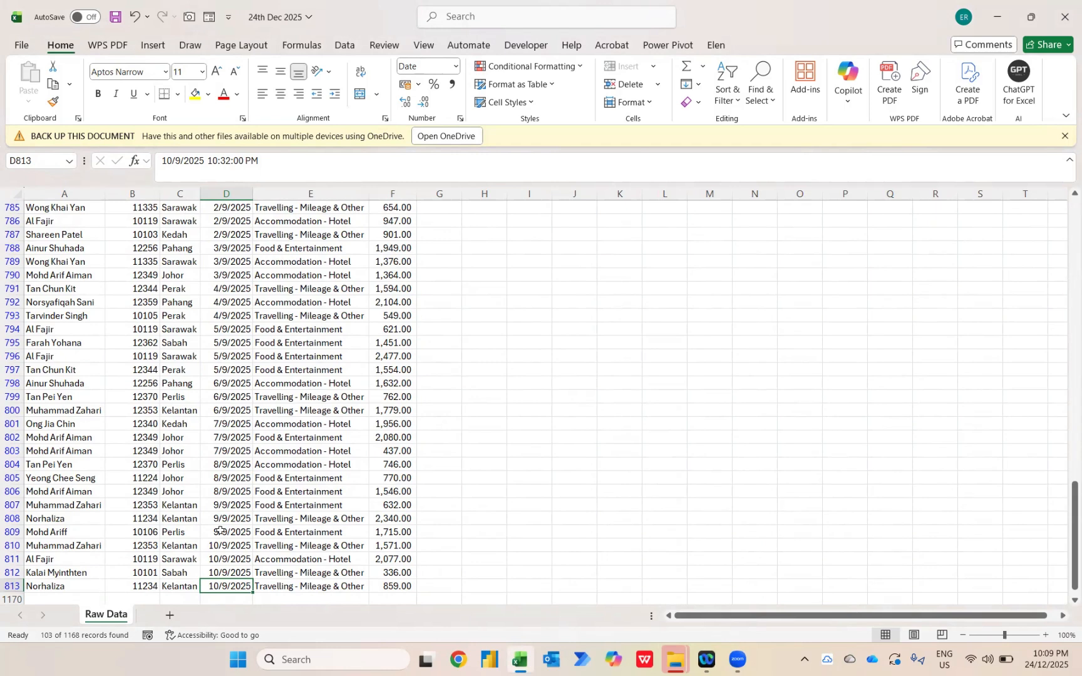
key(ctrl+Up)
key(alt+Down)
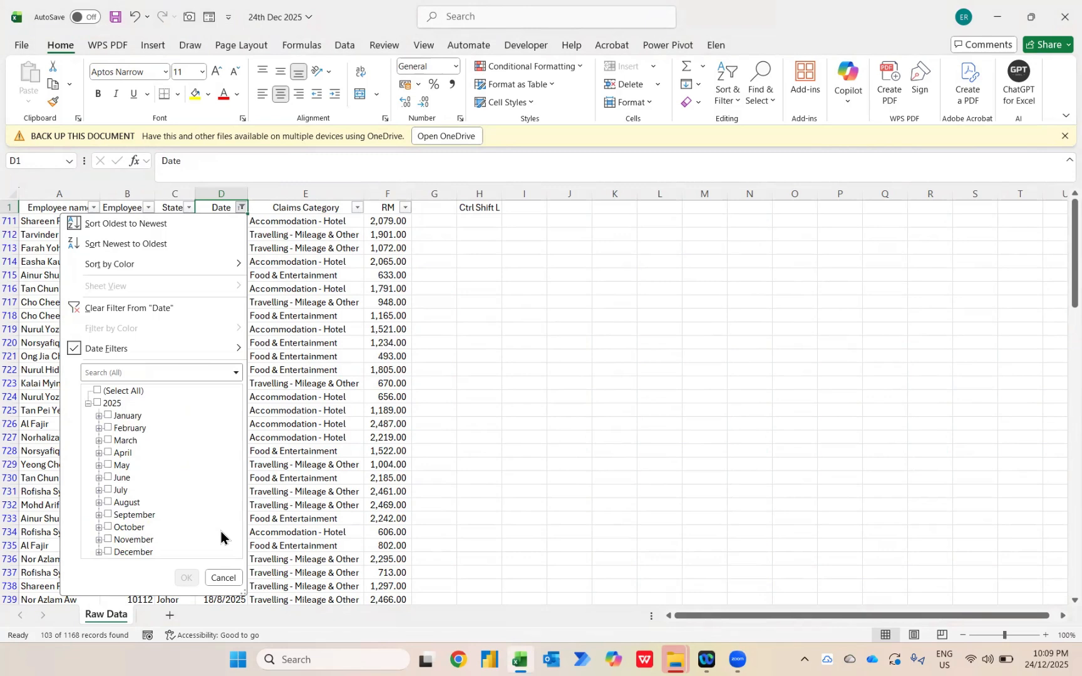
key(c)
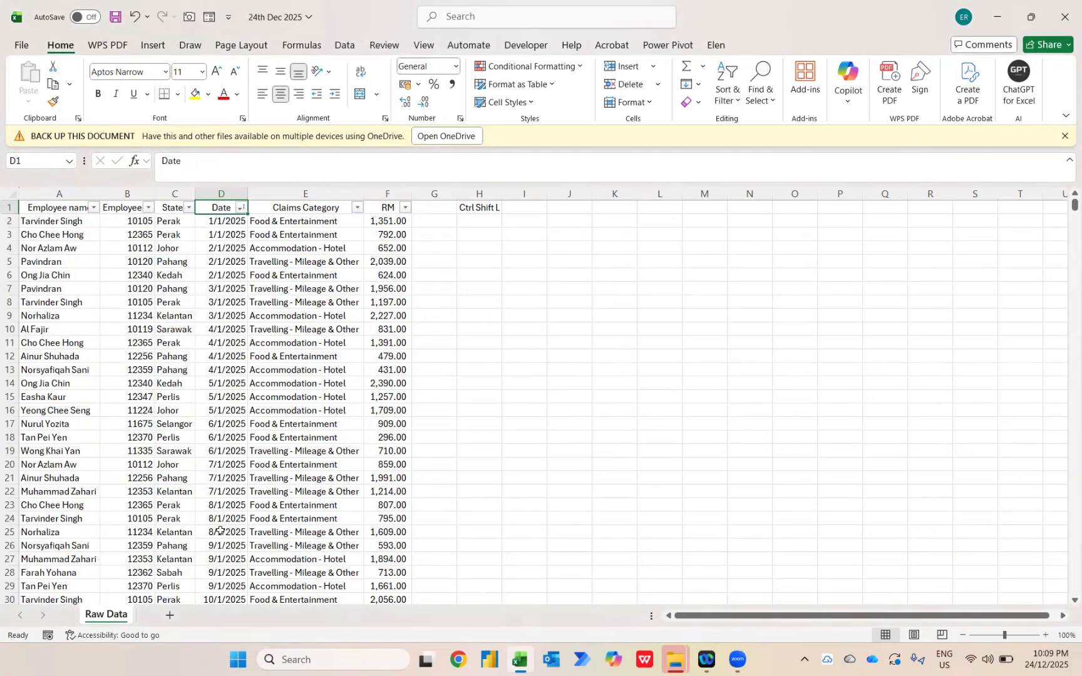
Filter the RM column with the Top 10 number filter set to show the top 5 items.
key(Right)
key(Right)
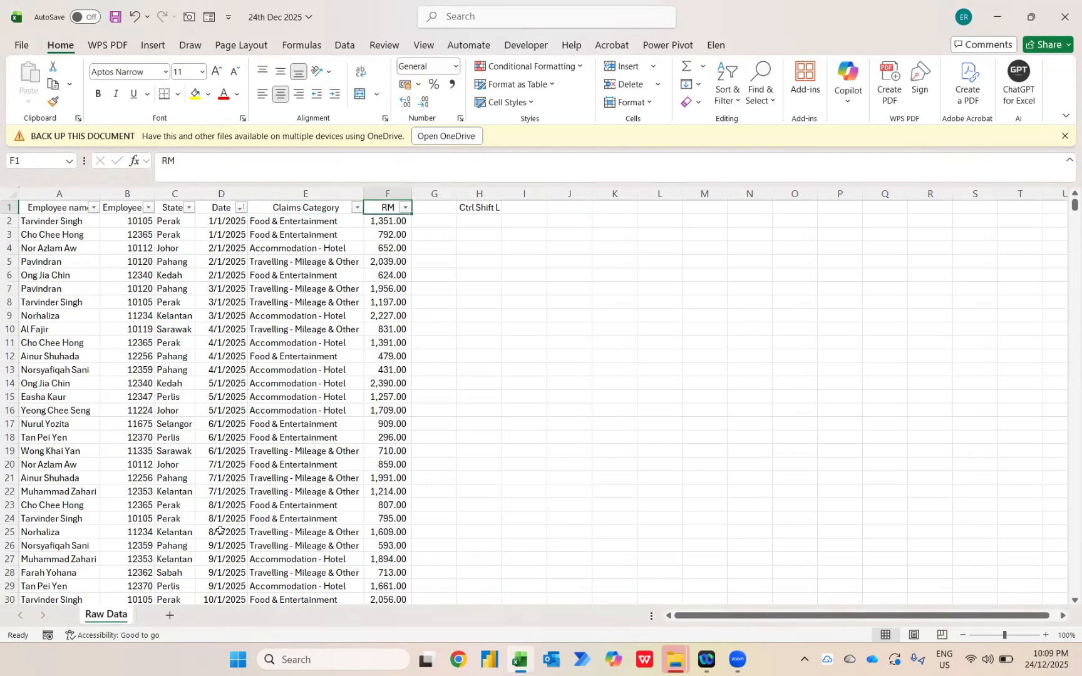
key(alt+Down)
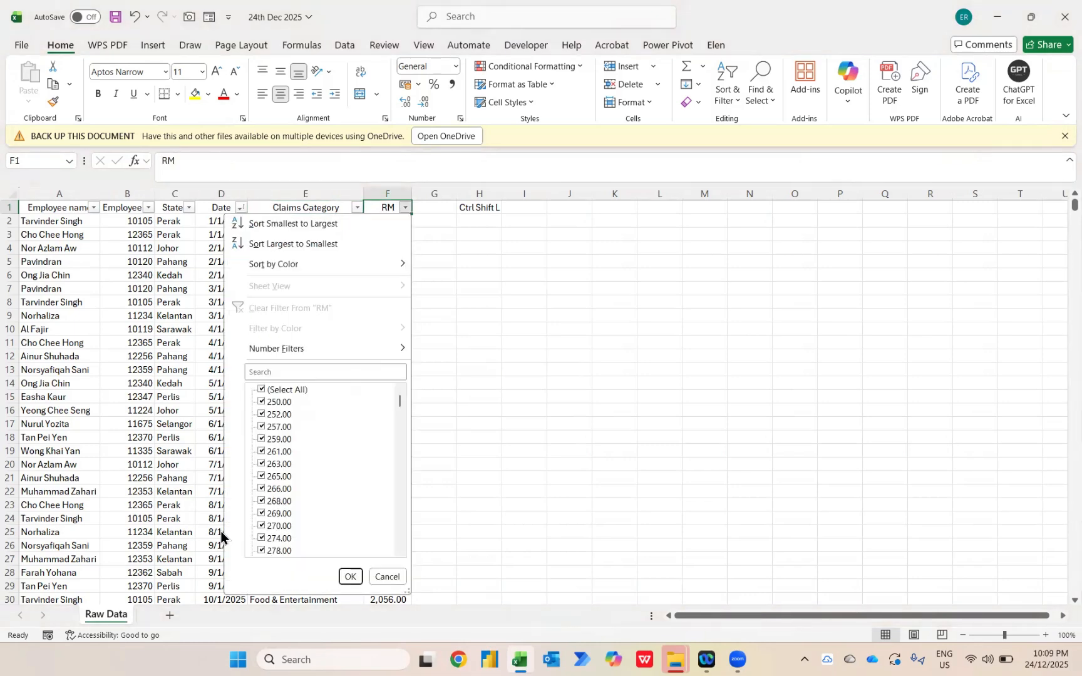
key(f)
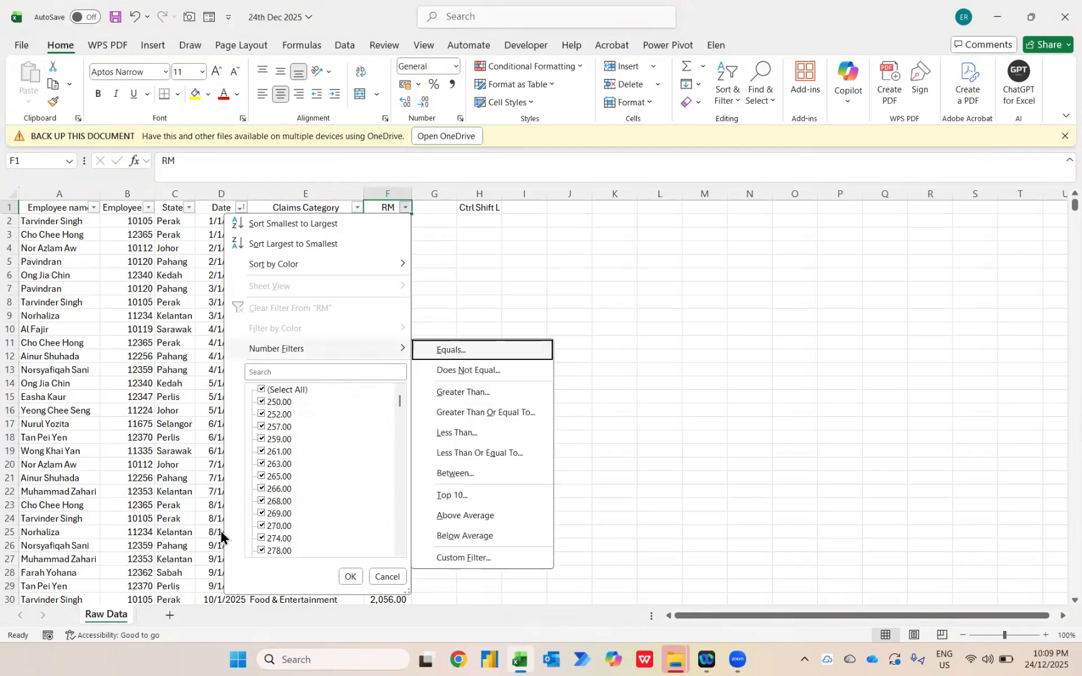
key(t)
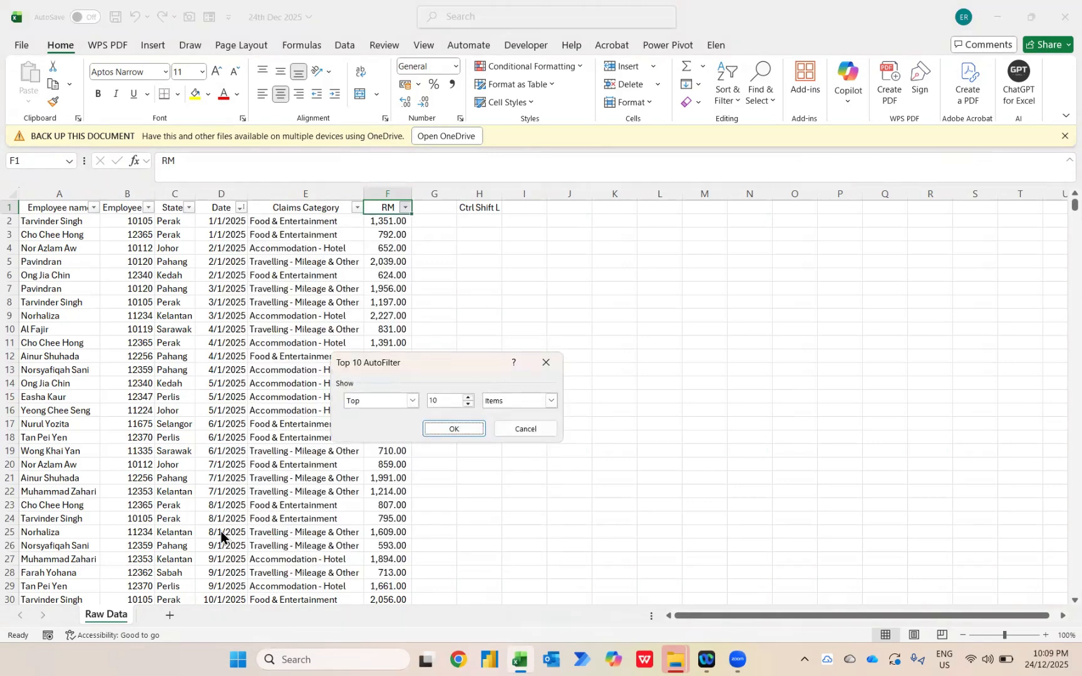
click(446, 398)
key(BackSpace)
key(BackSpace)
text(5)
key(Return)
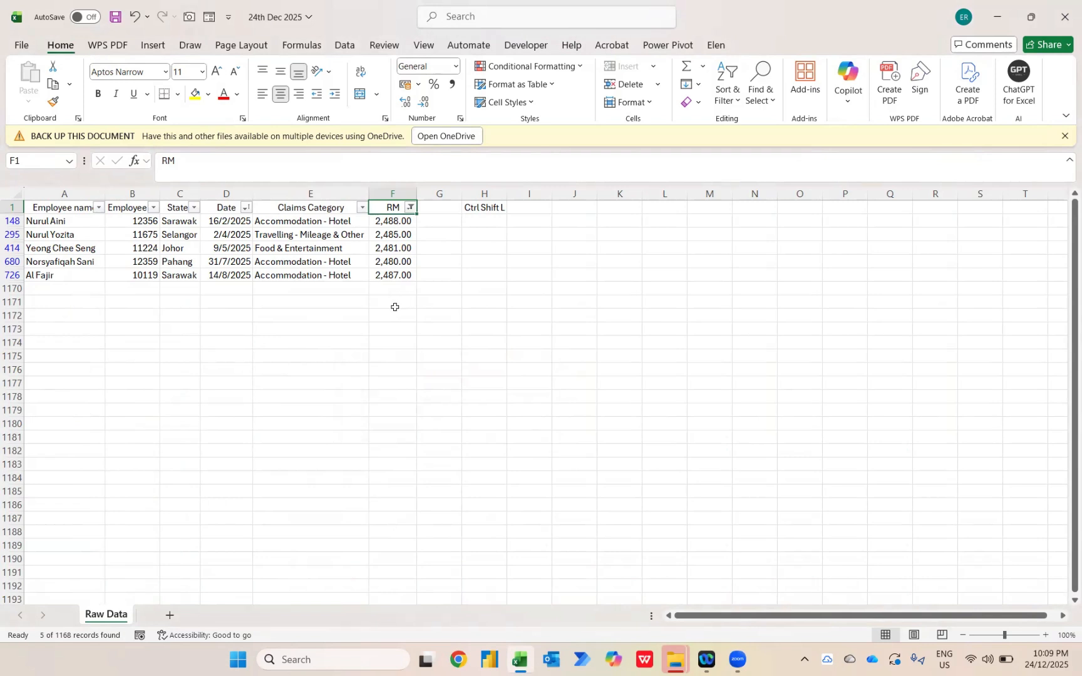
Sort the filtered RM values from largest to smallest and clear the RM column's filter.
key(alt+Down)
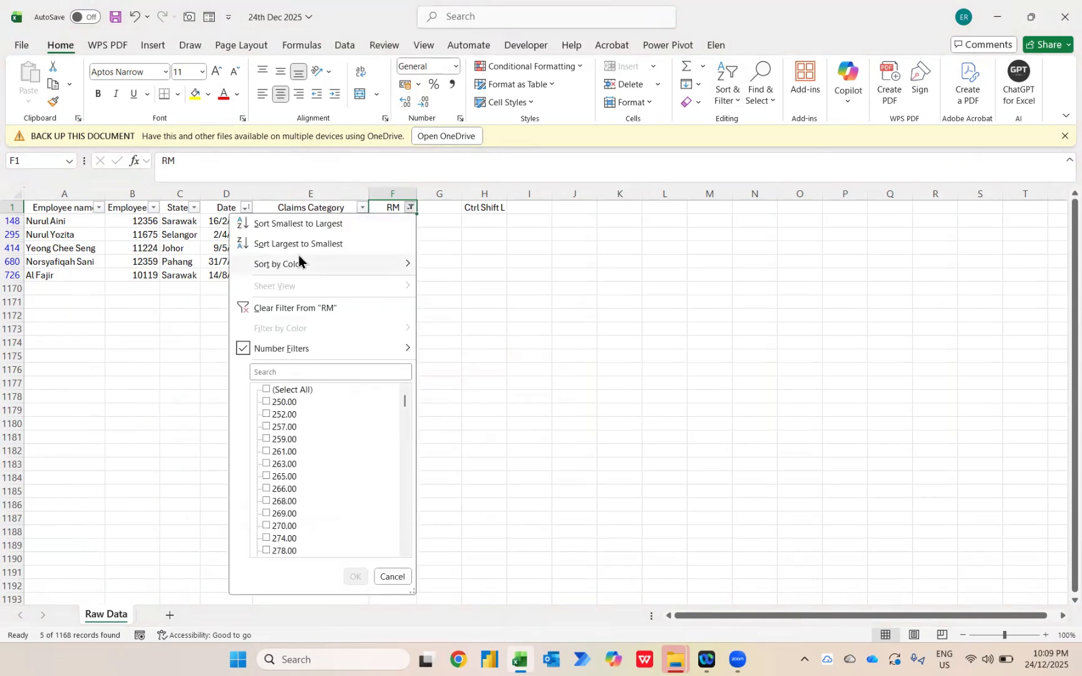
key(o)
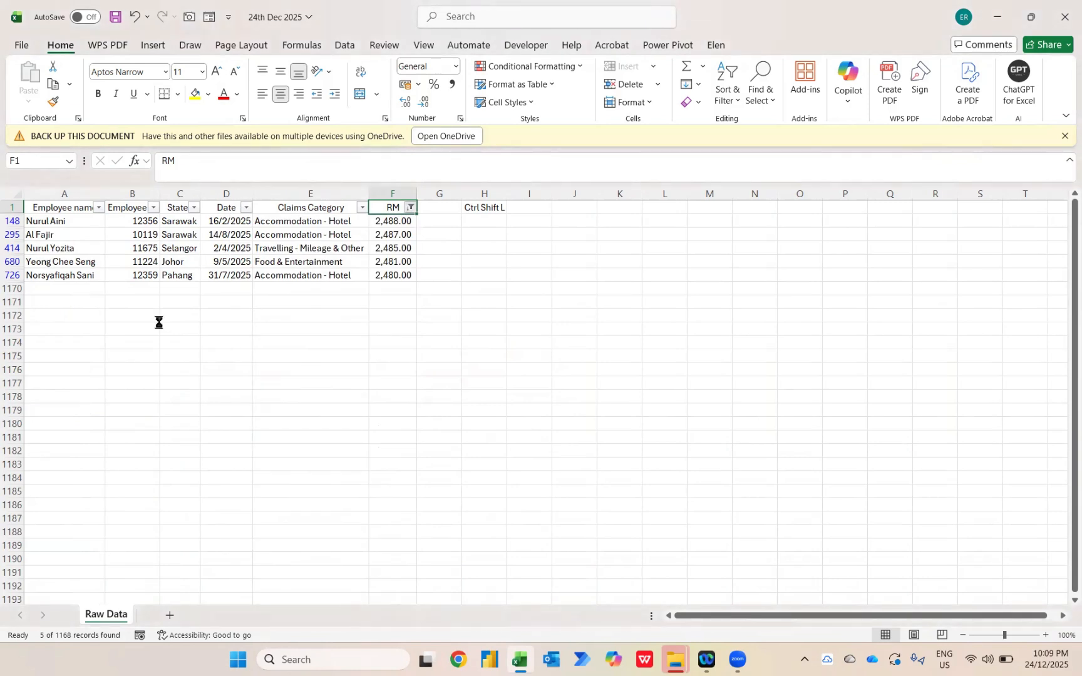
key(alt+Down)
key(c)
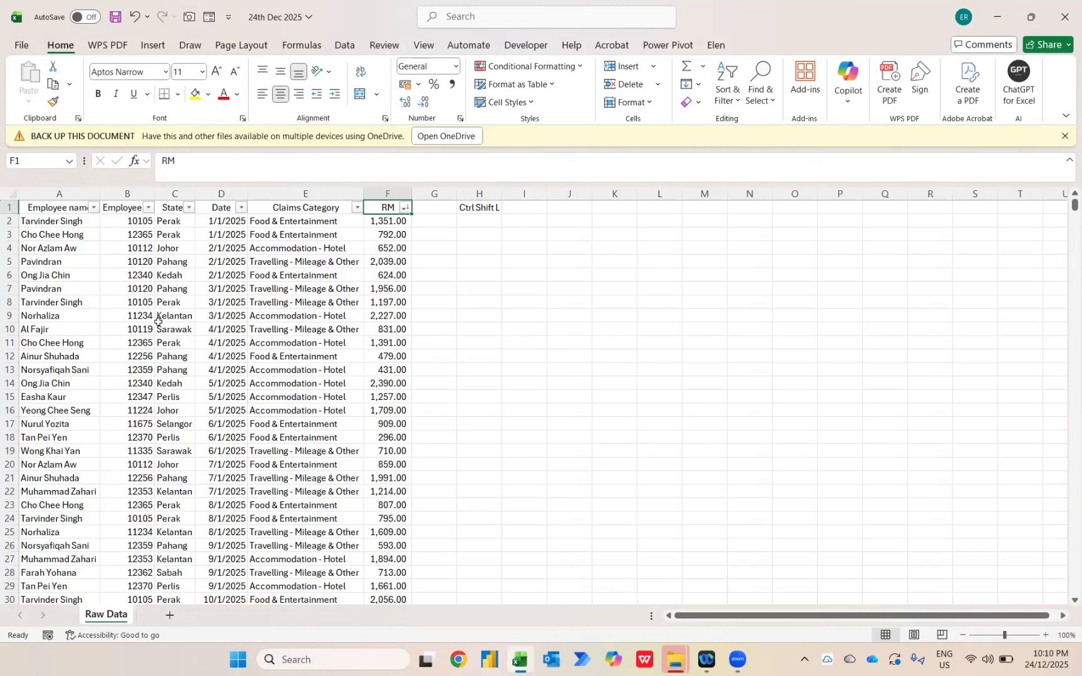
Open the sort and filter options of the States column.
click(189, 208)
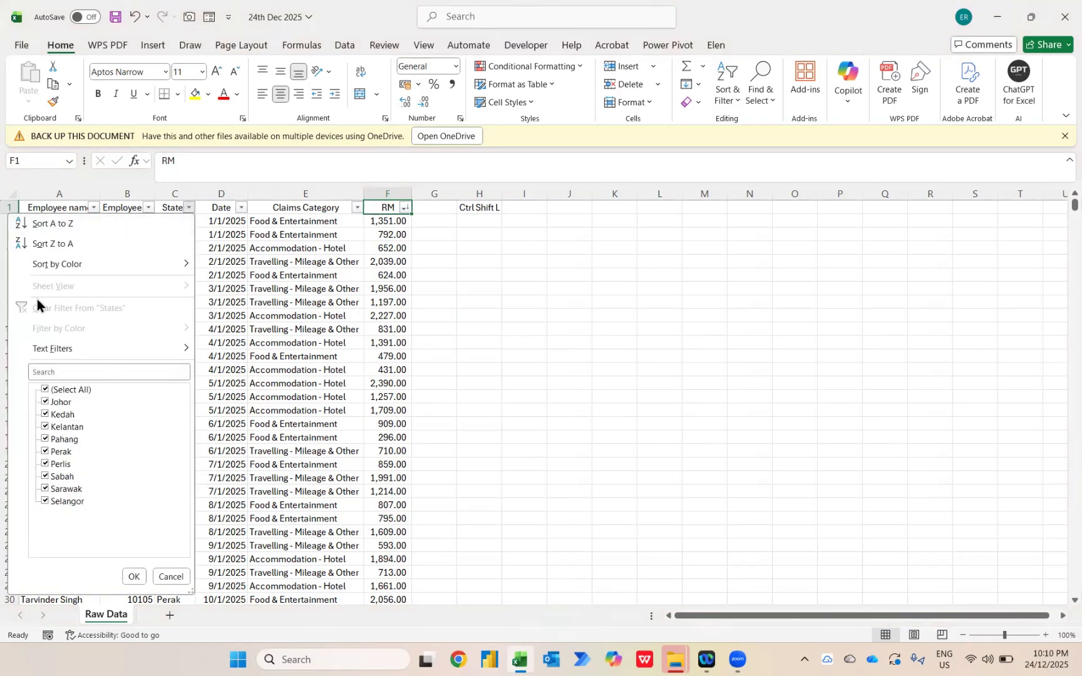